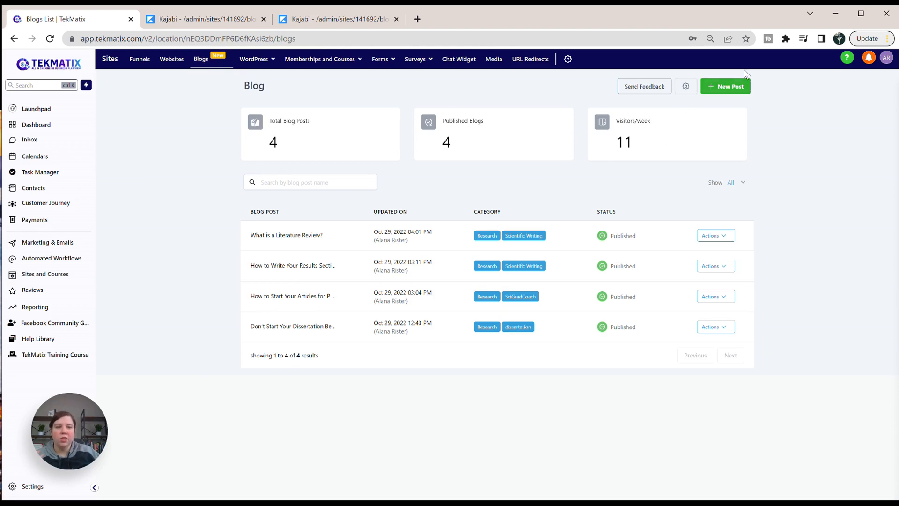
Start a new blog post and copy the title "Review Paper vs. Research Paper: Purpose, Structure, and Timeframe" from the Kajabi post into it.
left_click(727, 89)
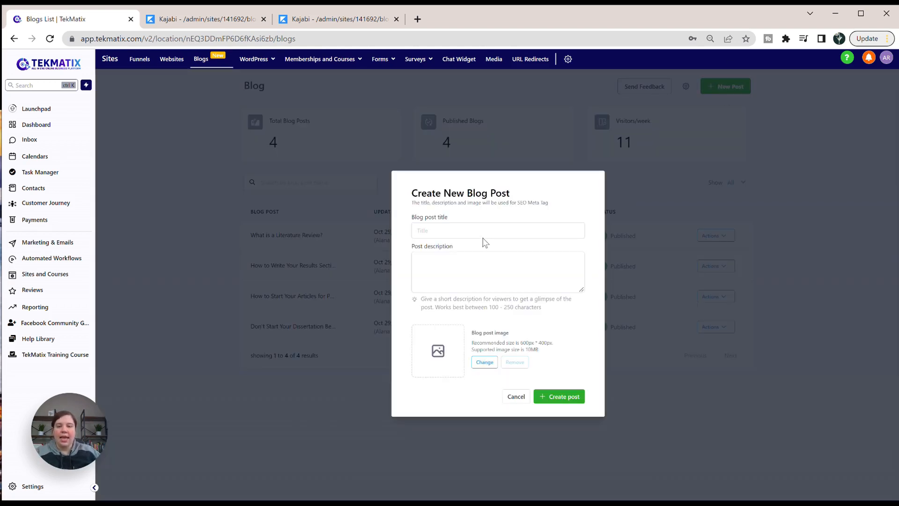
left_click(218, 20)
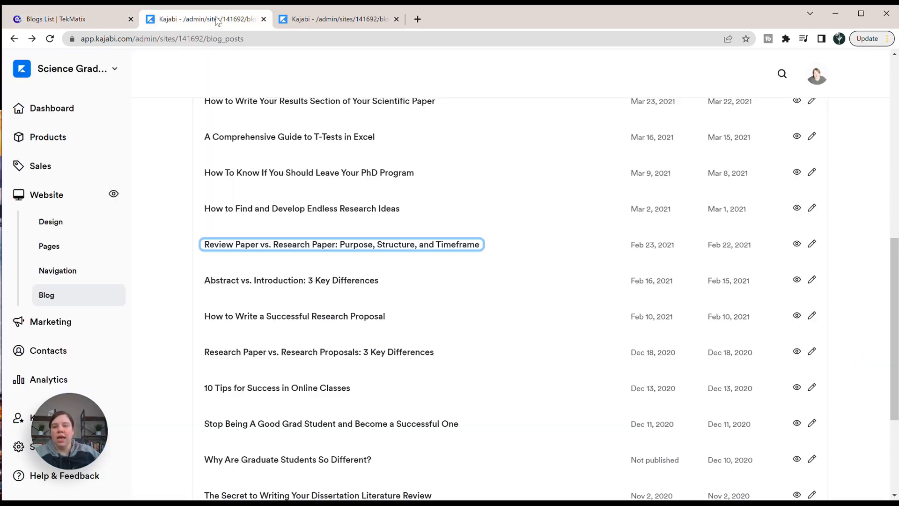
left_click(325, 21)
scroll(407, 232, "down", 2)
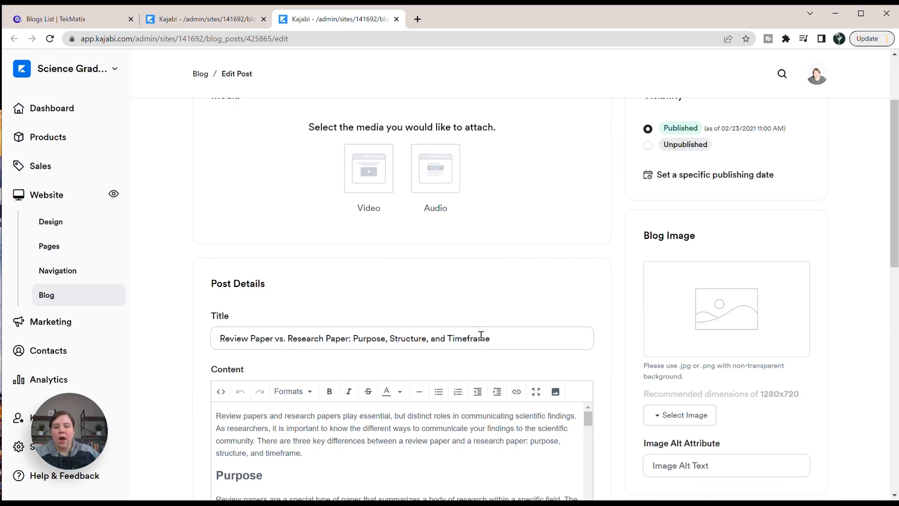
left_click_drag(492, 339, 213, 338)
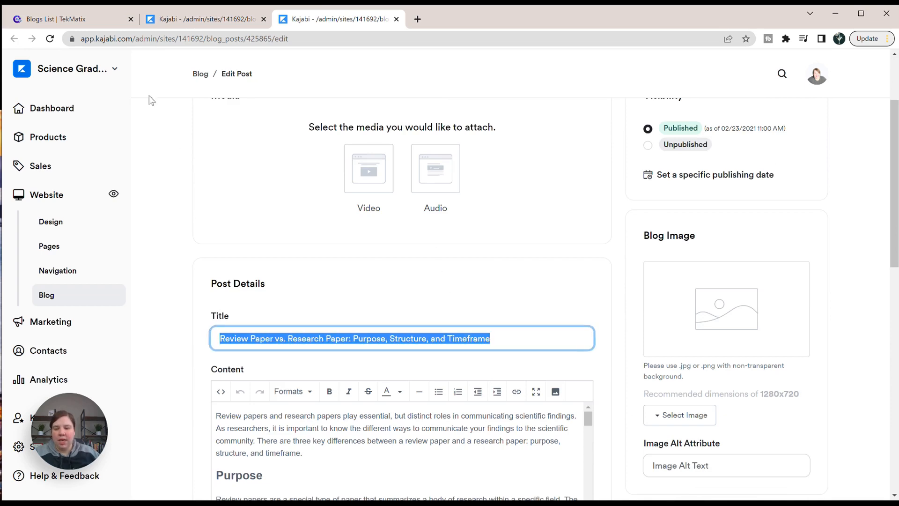
left_click(71, 19)
left_click(444, 231)
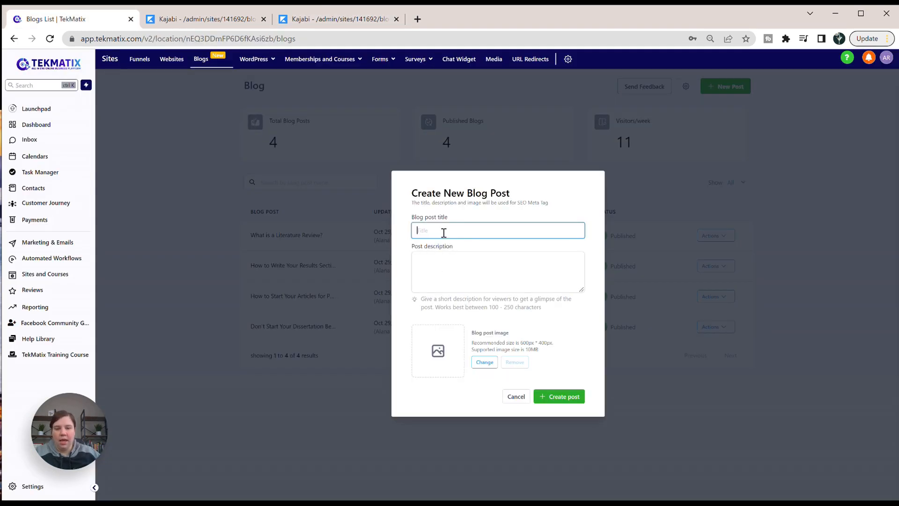
key("ctrl+v")
Copy the page description from the Kajabi post's SEO settings into the new post's description.
left_click(321, 23)
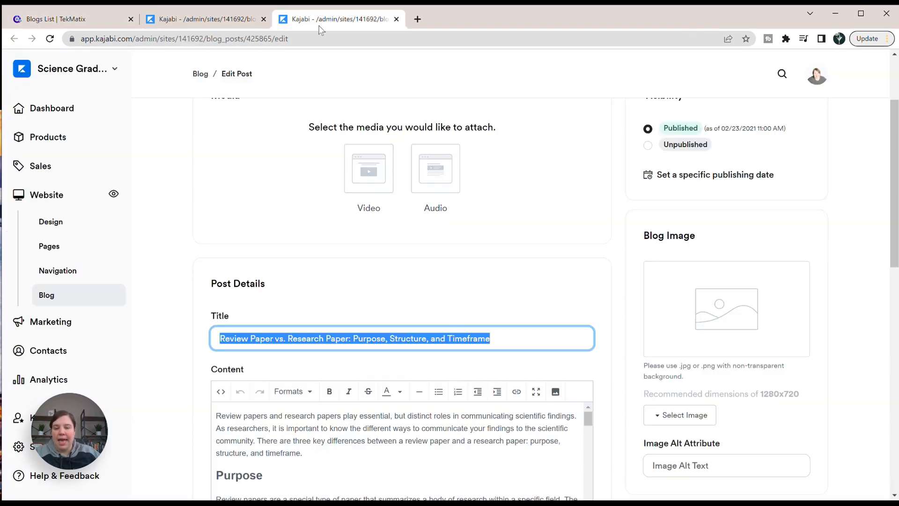
scroll(213, 127, "down", 9)
scroll(213, 126, "down", 4)
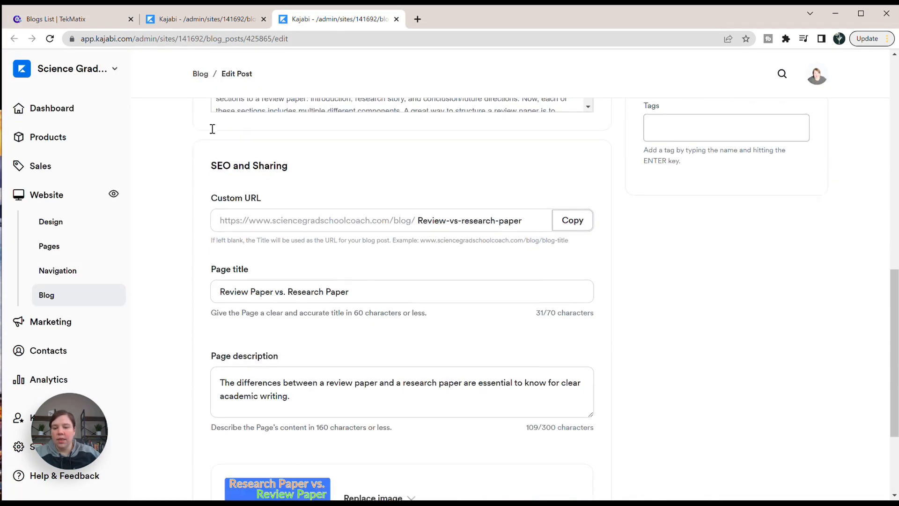
left_click_drag(308, 255, 222, 235)
key("ctrl+c")
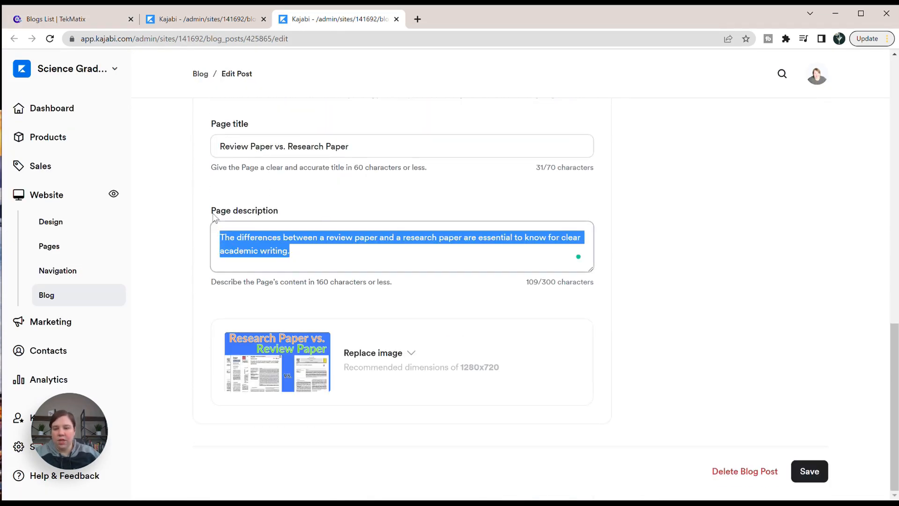
left_click(80, 18)
left_click(444, 273)
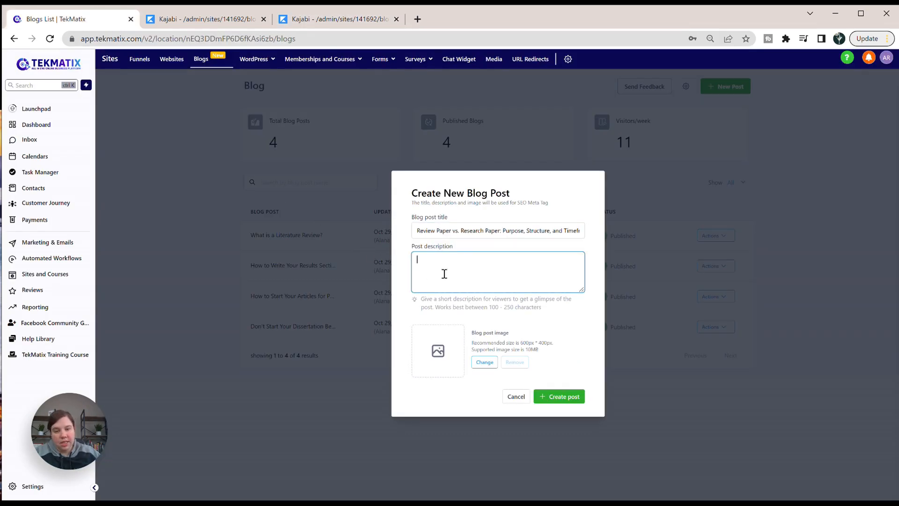
key("ctrl+v")
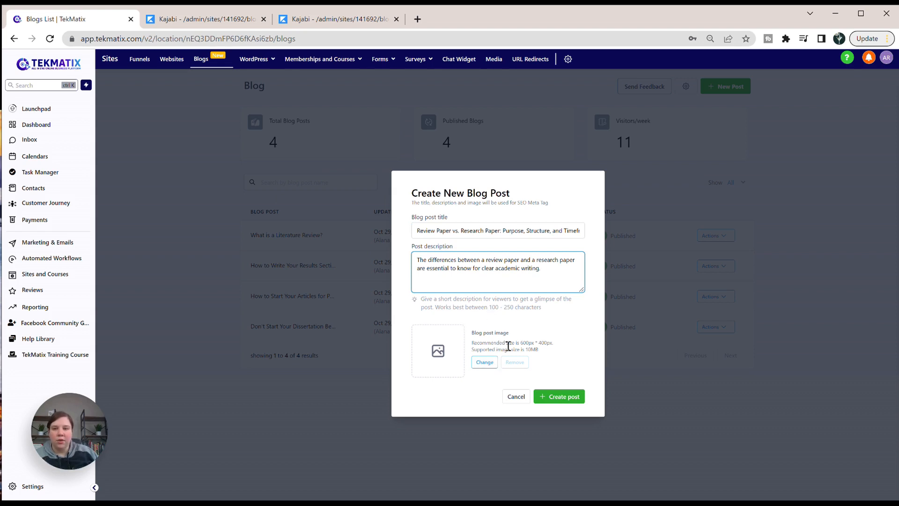
Go to canva.com in a new browser tab and open the 1280 x 720 px thumbnail design among the recent designs.
left_click(417, 18)
type("canva")
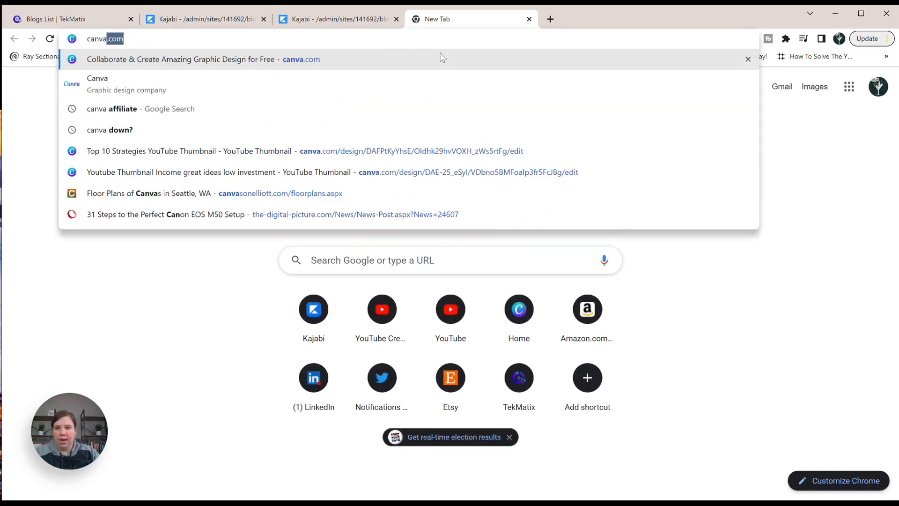
key("Return")
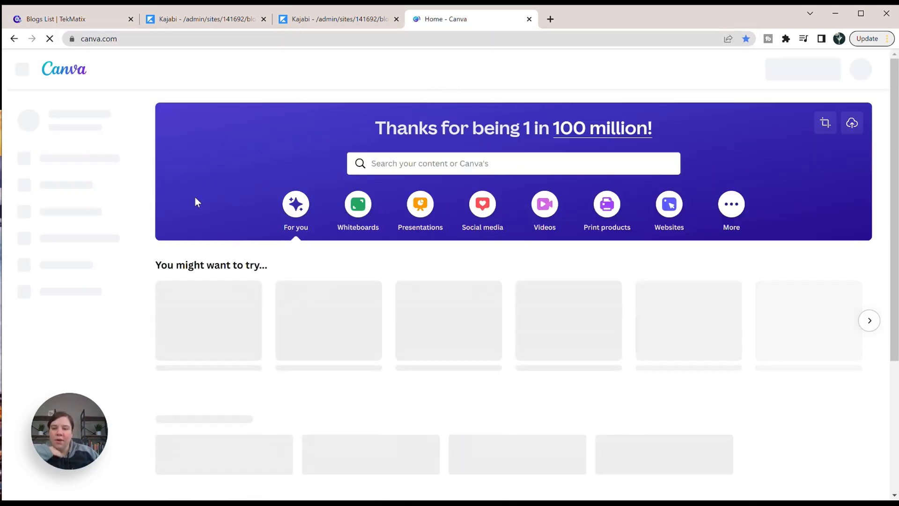
scroll(243, 200, "down", 1)
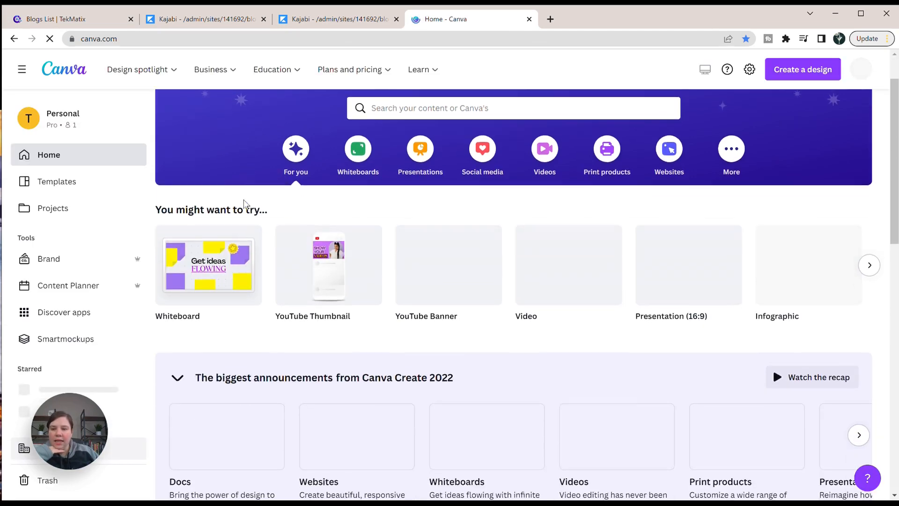
scroll(243, 203, "down", 5)
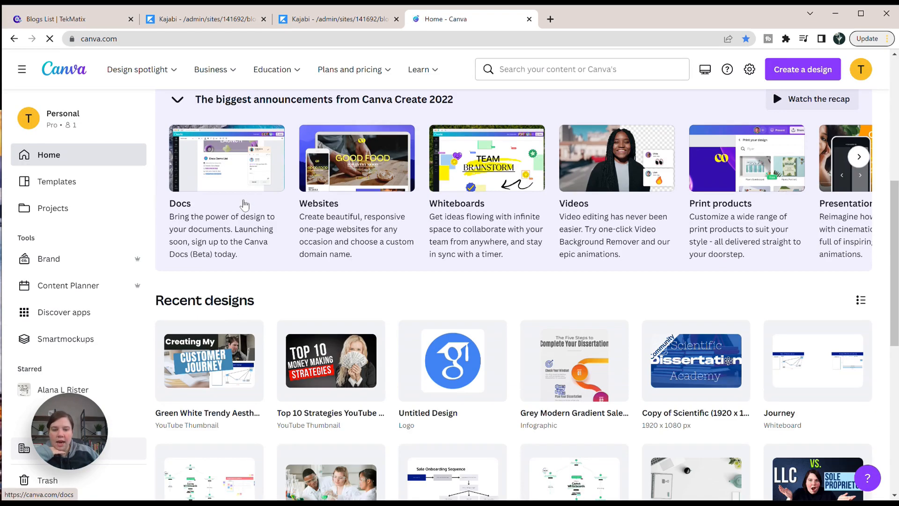
scroll(243, 204, "down", 3)
scroll(244, 203, "down", 1)
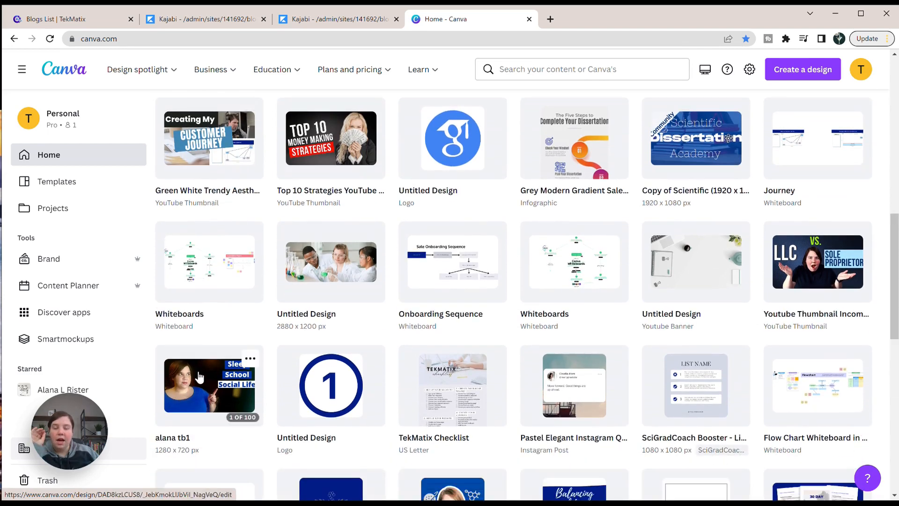
left_click(199, 377)
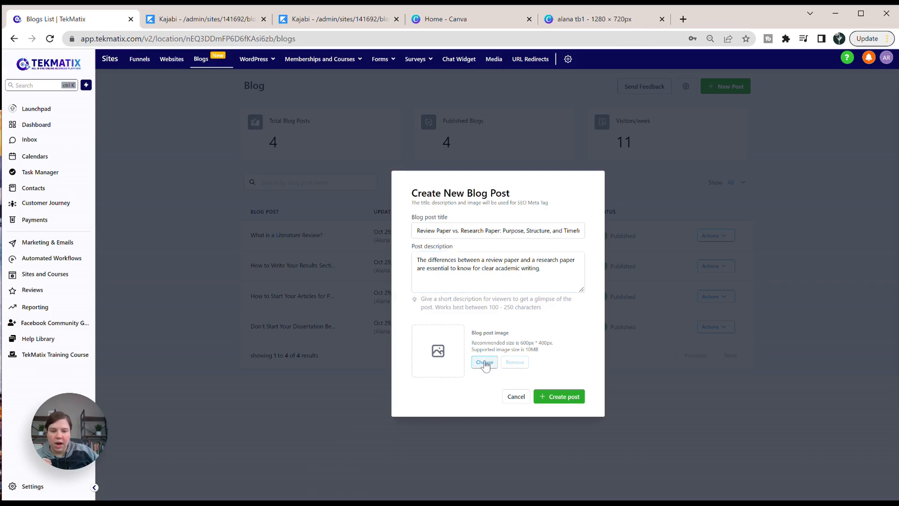
Upload the review article vs. research article thumbnail PNG to the TekMatix media library and set it as the blog post image.
left_click(486, 366)
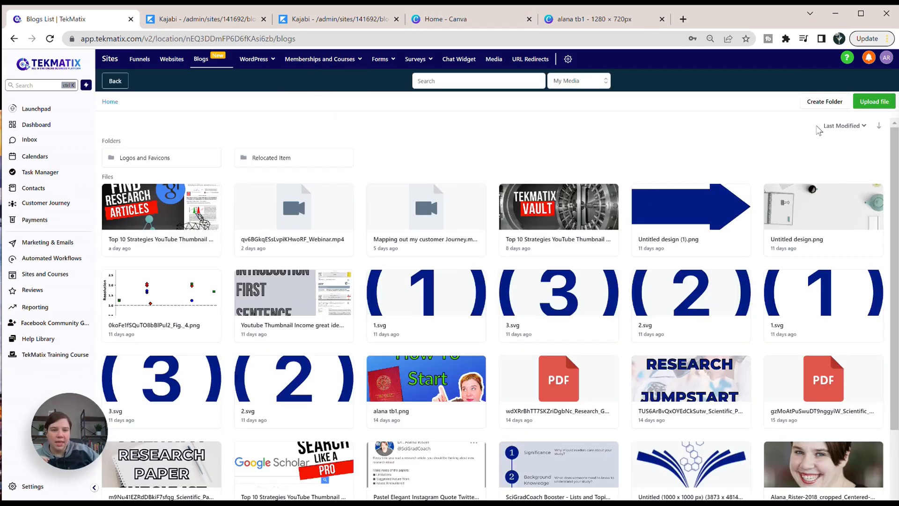
left_click(885, 102)
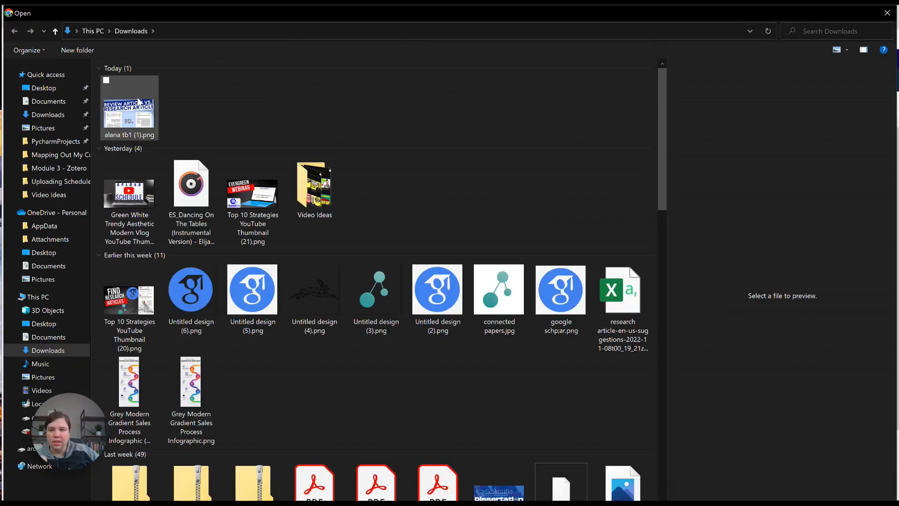
double_click(137, 104)
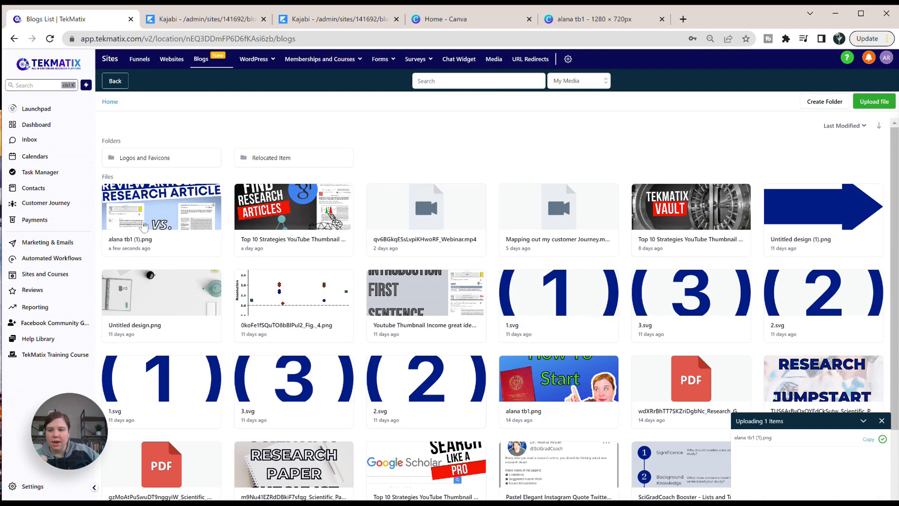
left_click(176, 210)
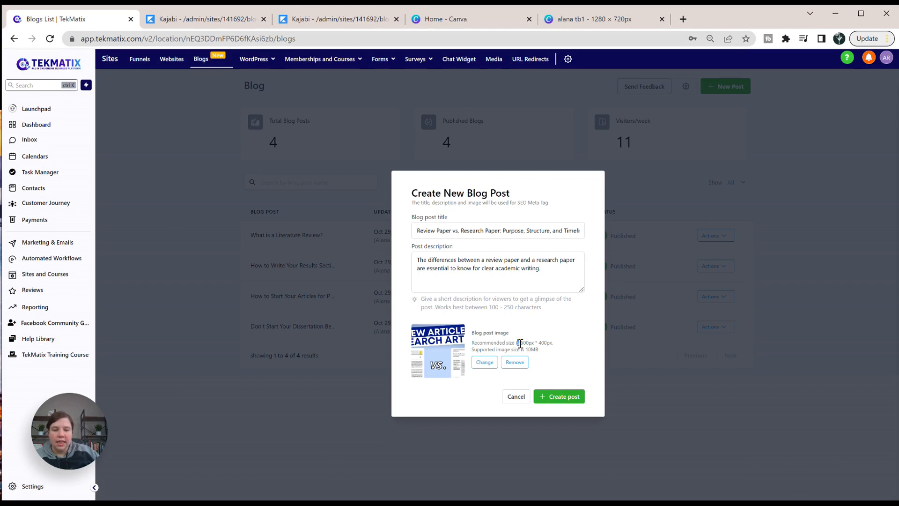
left_click_drag(520, 343, 543, 344)
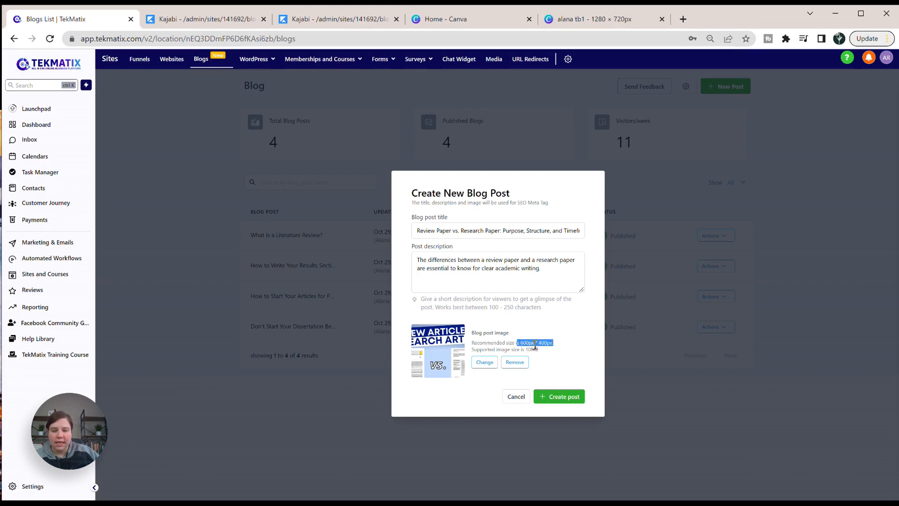
left_click(520, 346)
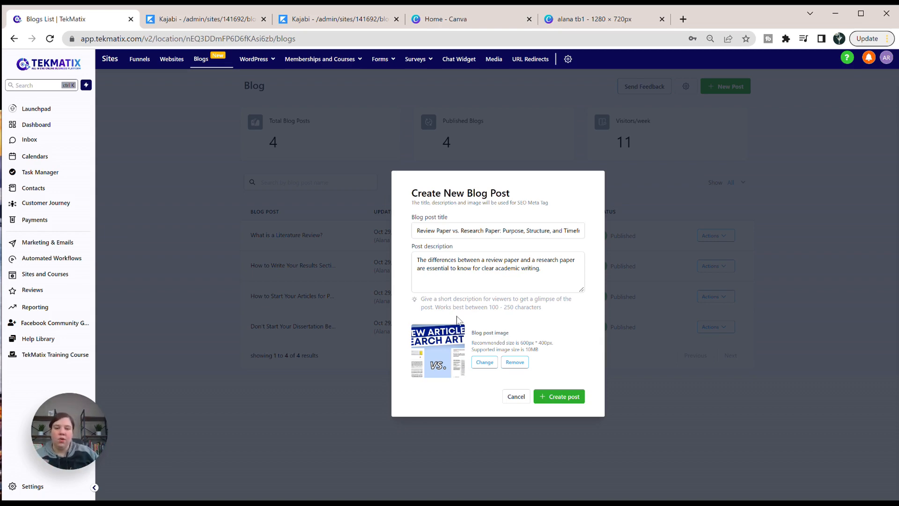
Create the post and delete all of the sample blog content from its body.
left_click(551, 397)
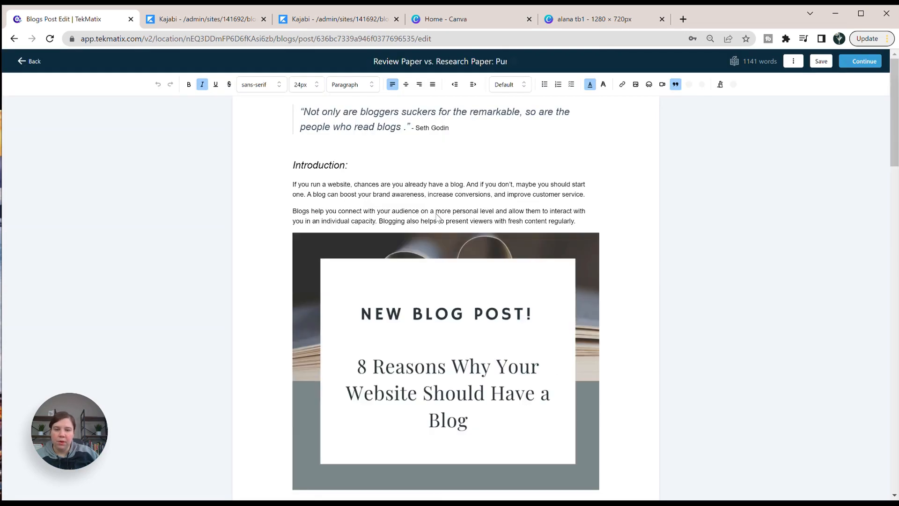
scroll(272, 210, "down", 20)
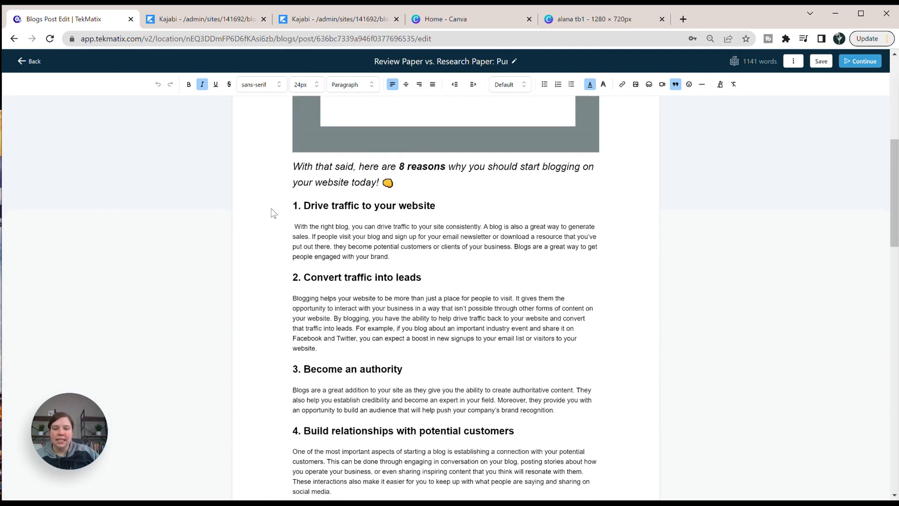
scroll(274, 214, "down", 1)
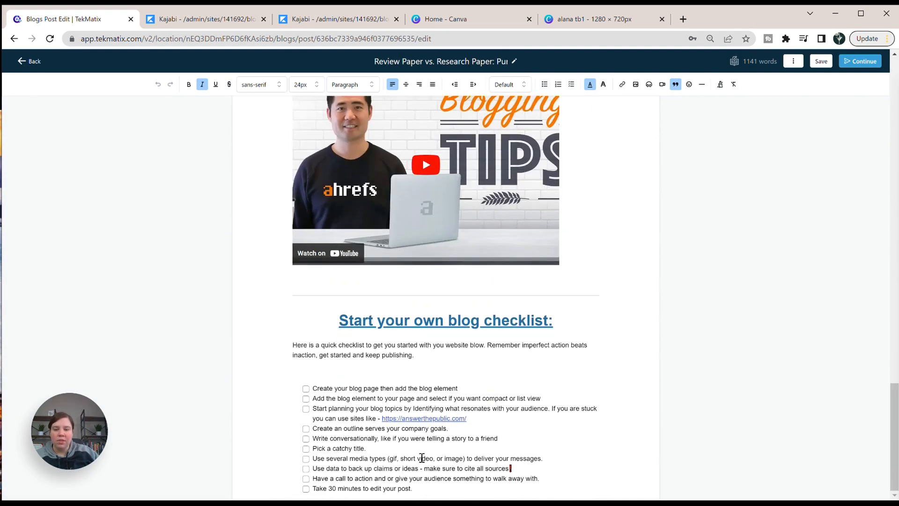
left_click(342, 488)
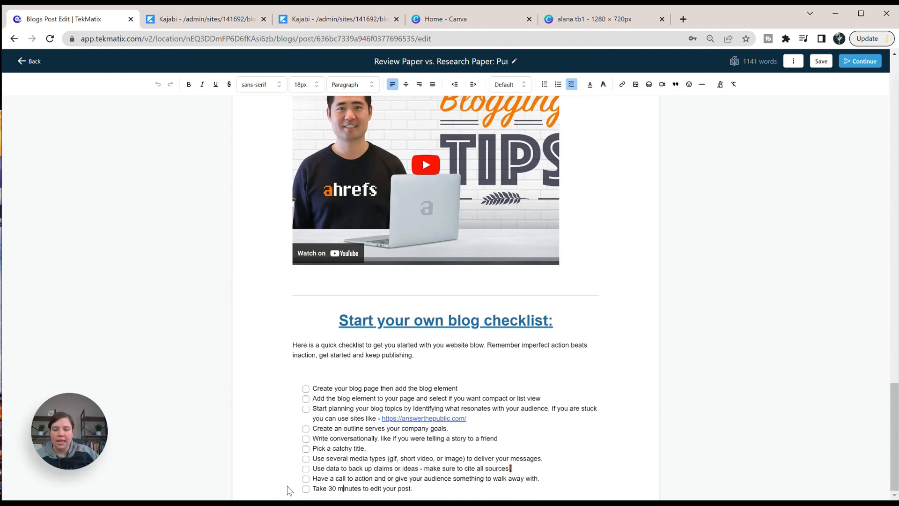
left_click_drag(423, 490, 296, 99)
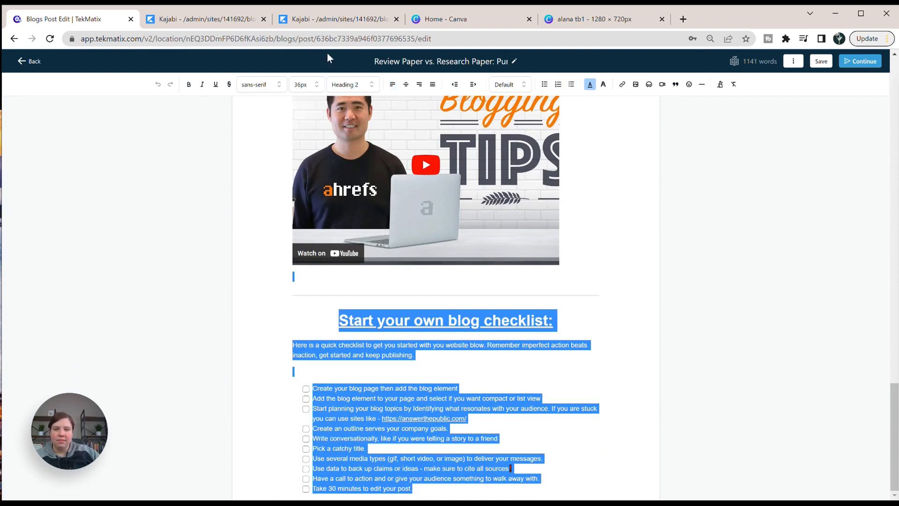
scroll(388, 241, "up", 20)
left_click_drag(329, 58, 298, 113)
scroll(387, 241, "up", 4)
key("BackSpace")
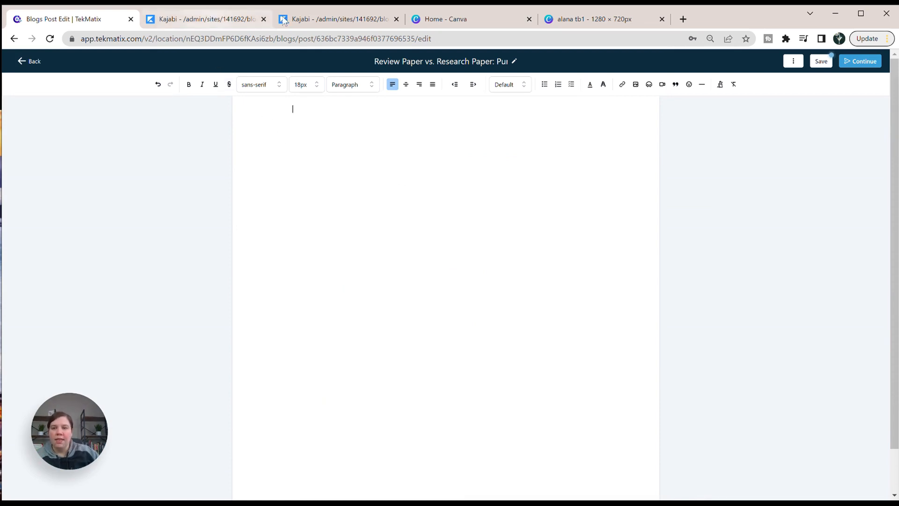
Copy the full article content from the Kajabi post and paste it into the empty TekMatix post body.
left_click(304, 18)
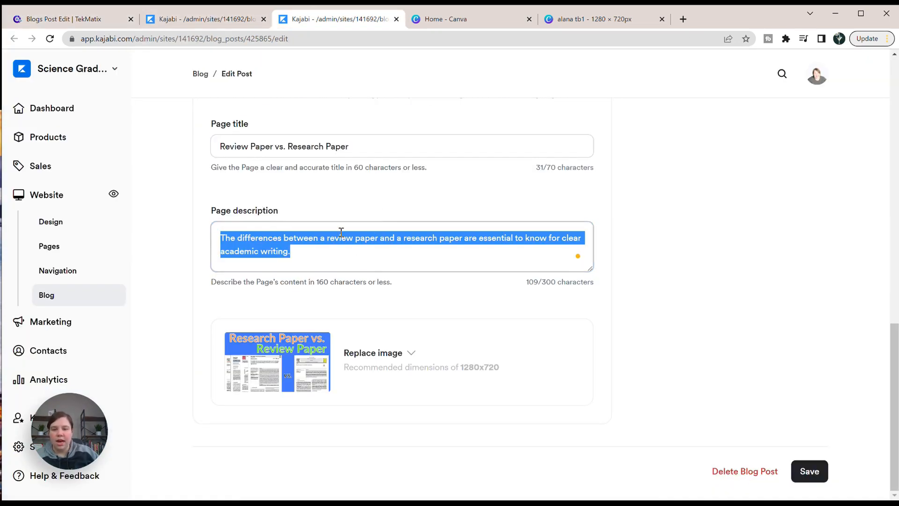
scroll(341, 231, "up", 10)
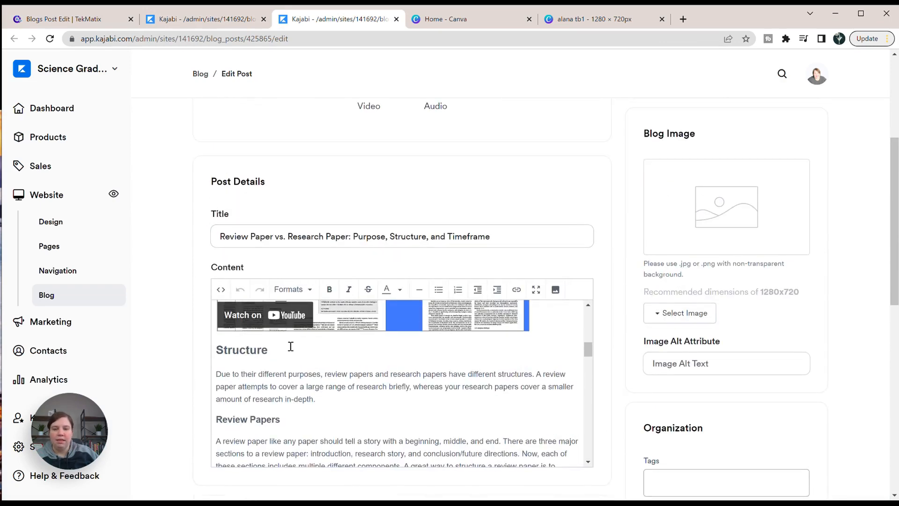
scroll(290, 348, "up", 5)
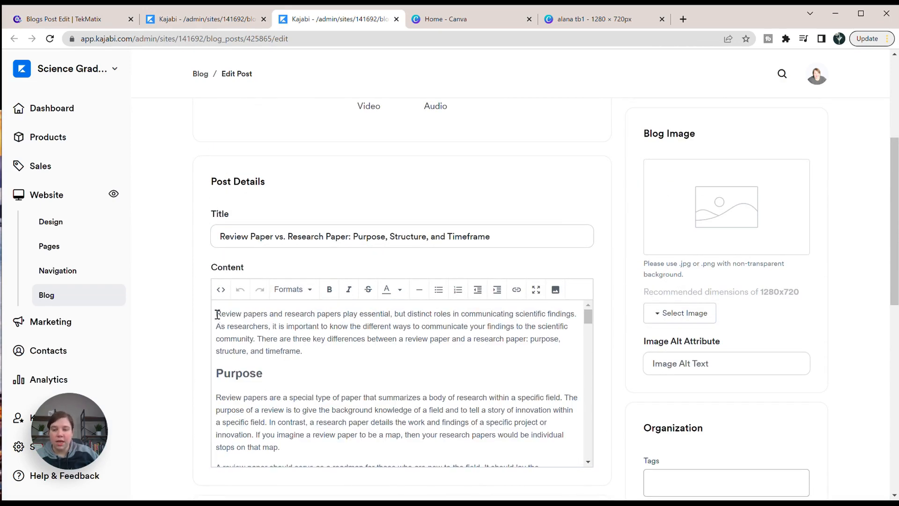
left_click_drag(216, 314, 584, 176)
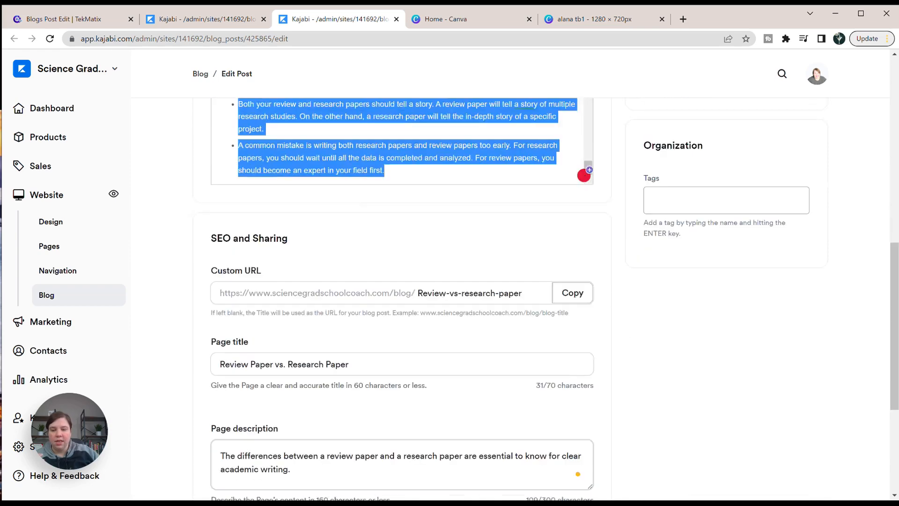
scroll(406, 199, "down", 4)
left_click_drag(407, 198, 409, 228)
scroll(406, 198, "up", 5)
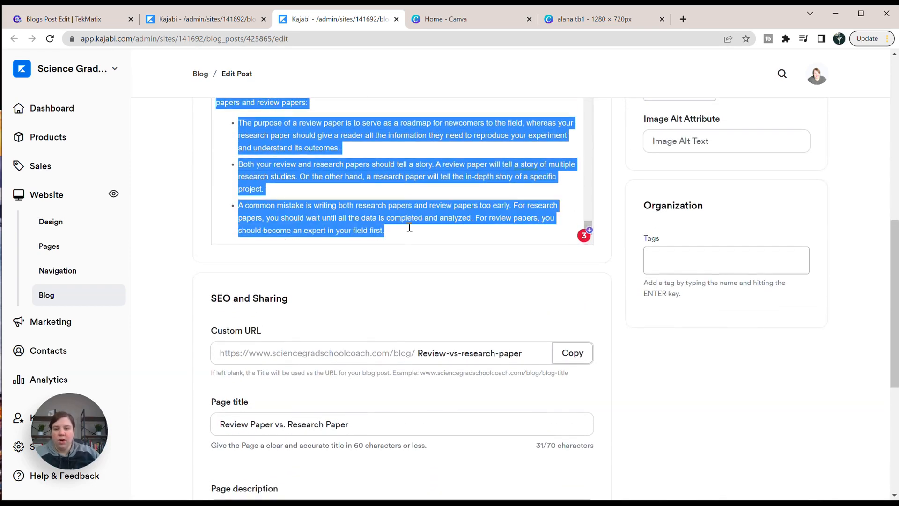
left_click(86, 24)
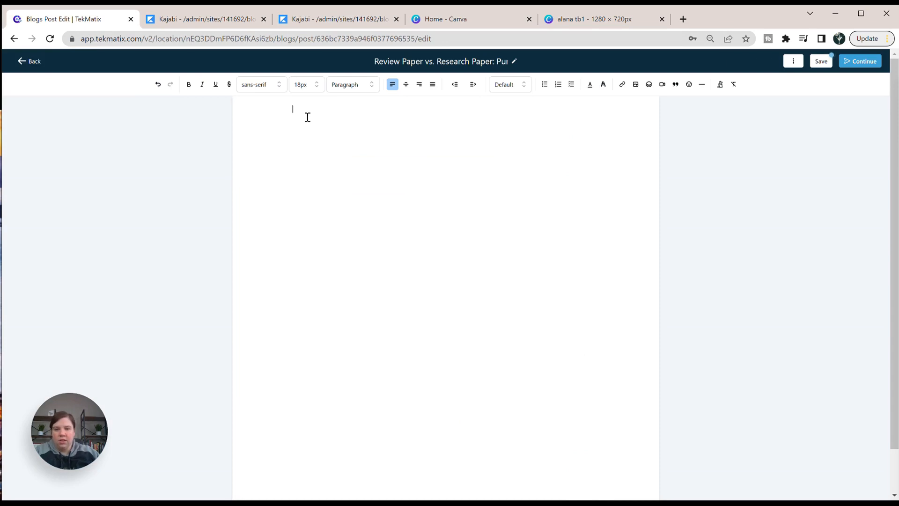
key("ctrl+v")
scroll(397, 282, "down", 1)
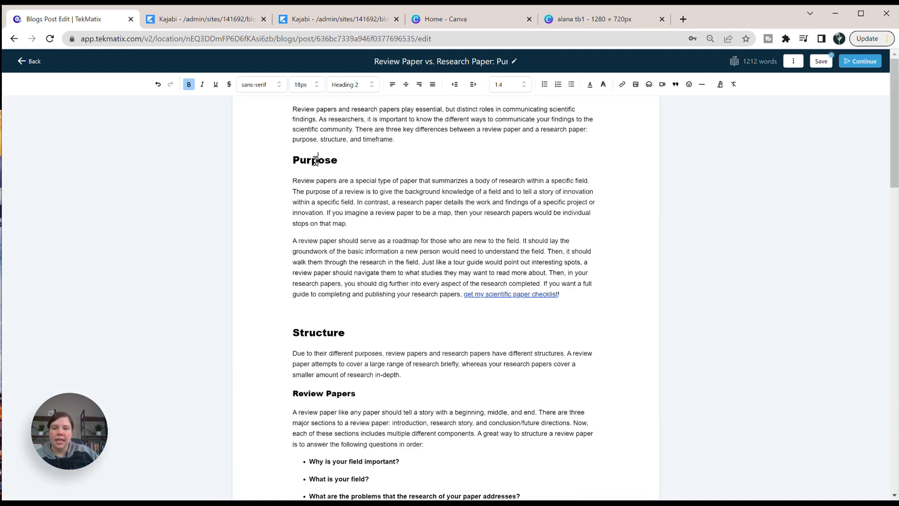
Set the Purpose and Structure section titles in the post body to the Heading 1 style.
left_click_drag(337, 157, 293, 161)
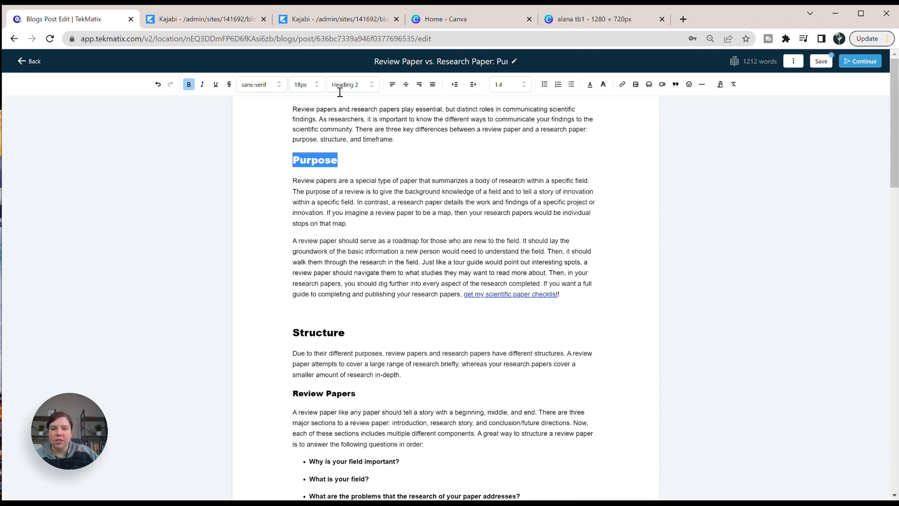
left_click(354, 85)
left_click(354, 103)
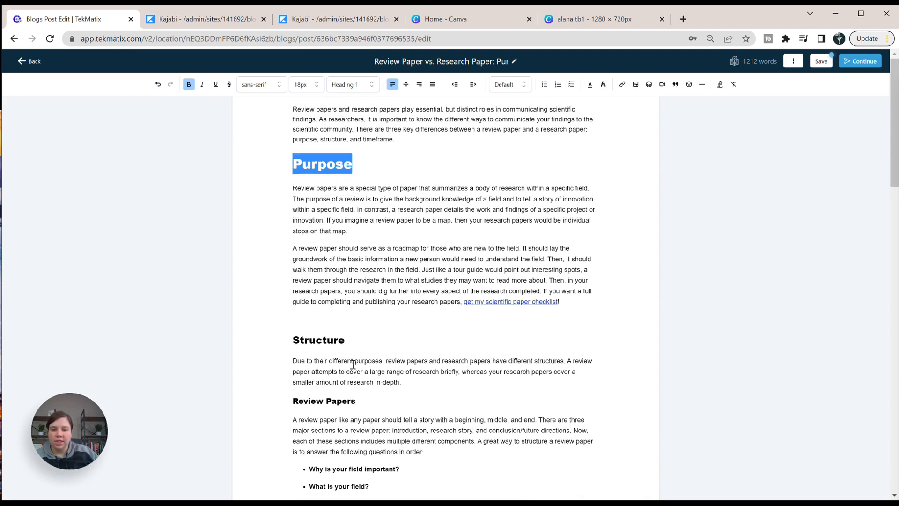
left_click(343, 337)
double_click(317, 342)
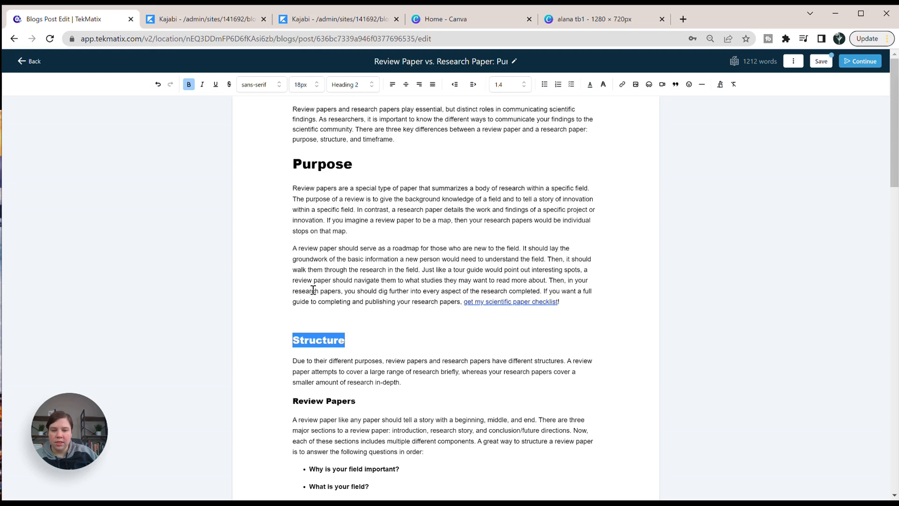
left_click(354, 85)
left_click(354, 101)
Promote the Review Papers and Research Papers subheadings under Structure by one heading level.
scroll(362, 316, "down", 2)
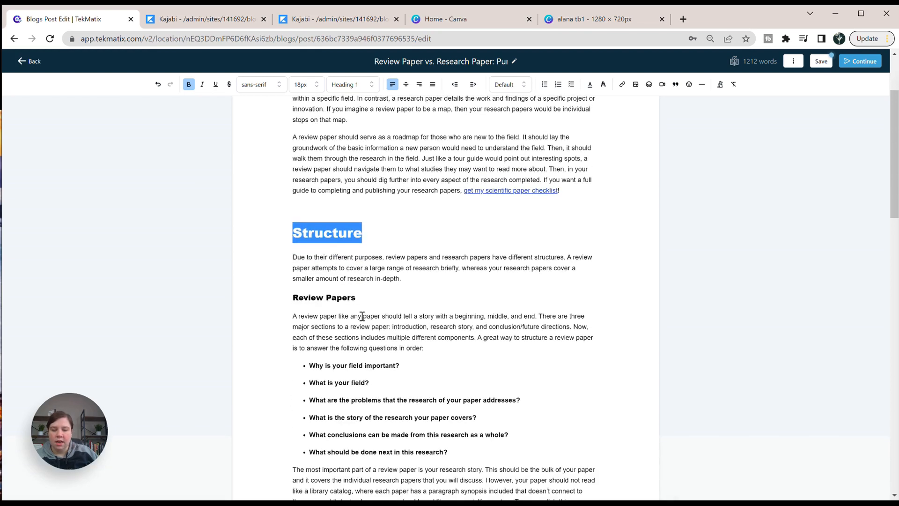
scroll(461, 251, "up", 3)
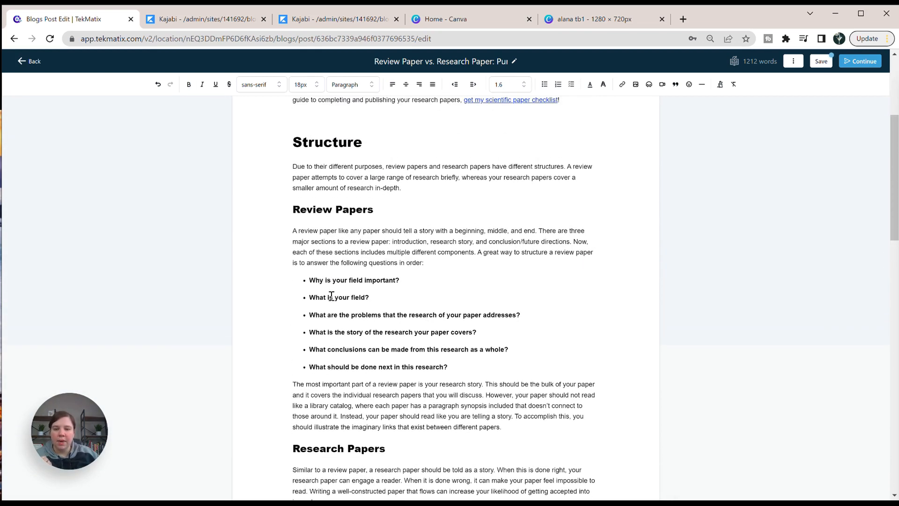
left_click(325, 284)
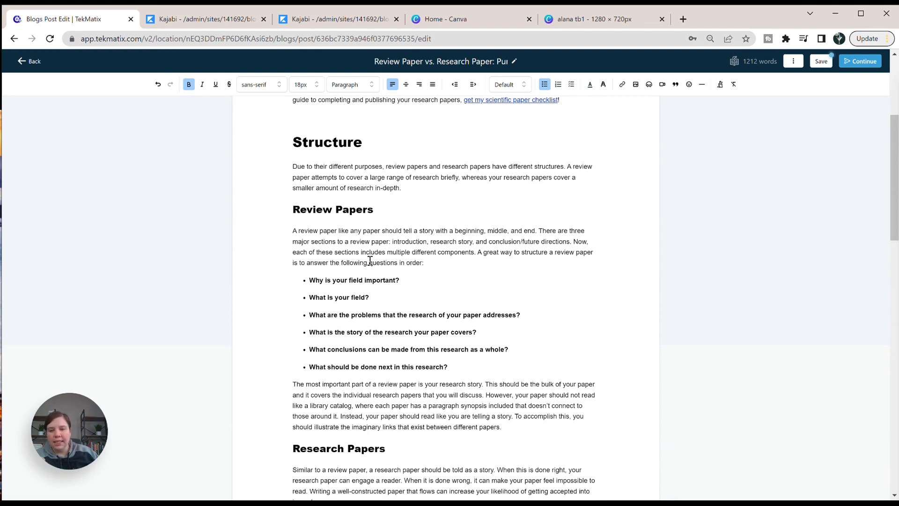
Convert the bulleted questions in the Review Papers section into a checklist.
scroll(368, 262, "up", 1)
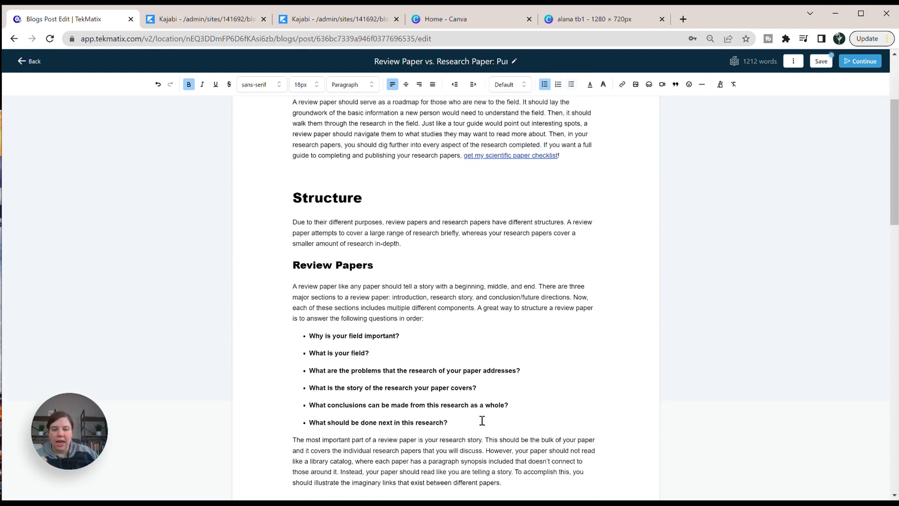
triple_click(463, 422)
left_click(463, 427)
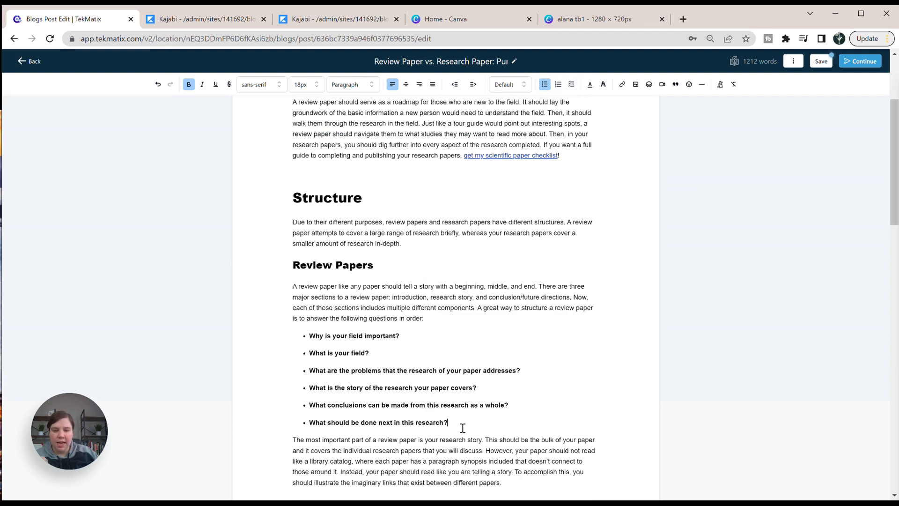
left_click_drag(463, 427, 307, 338)
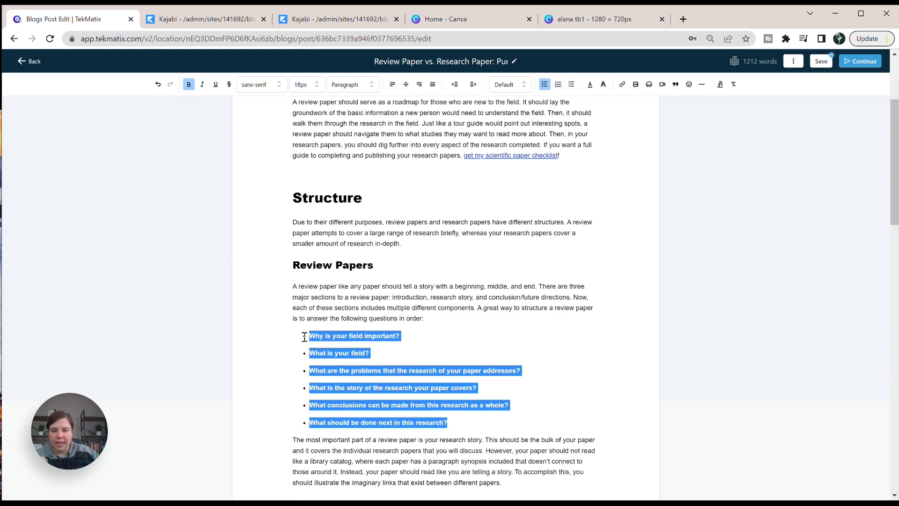
left_click(572, 85)
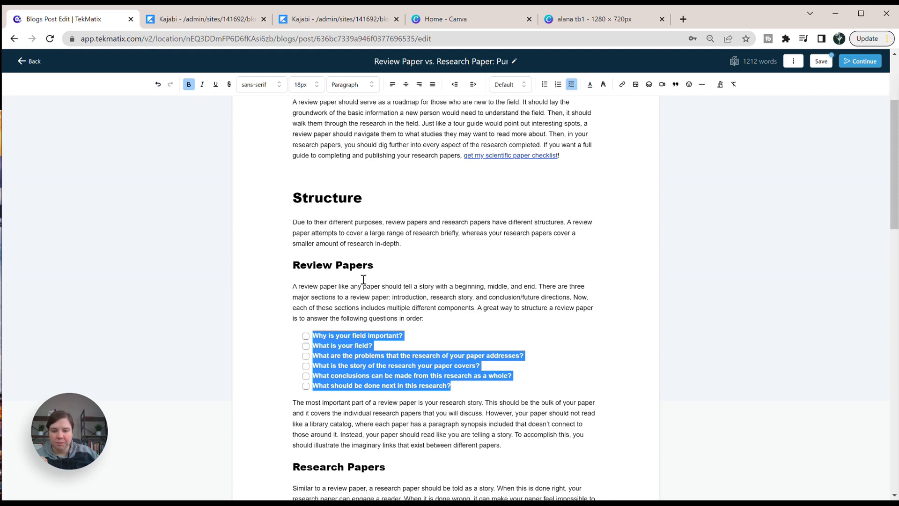
Test the Review Papers checklist by ticking its first three boxes and clearing them again.
left_click(309, 333)
left_click(306, 336)
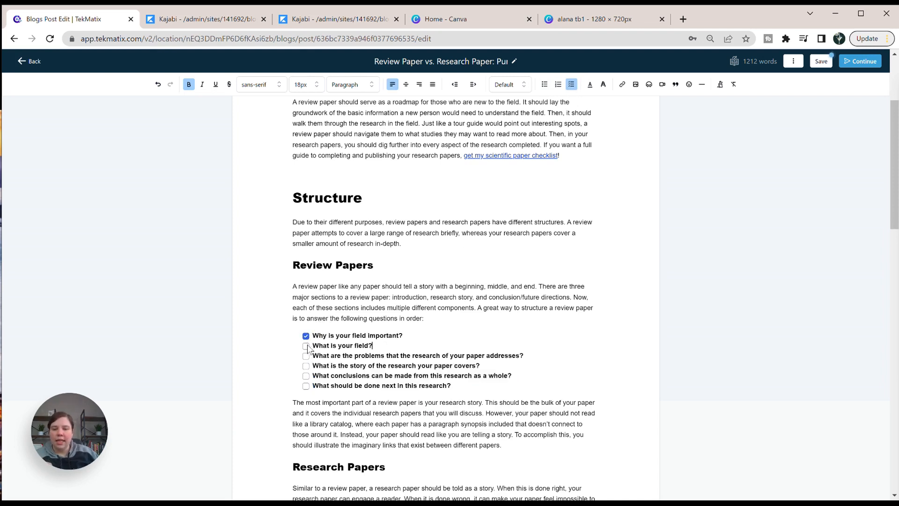
left_click(306, 345)
left_click(305, 356)
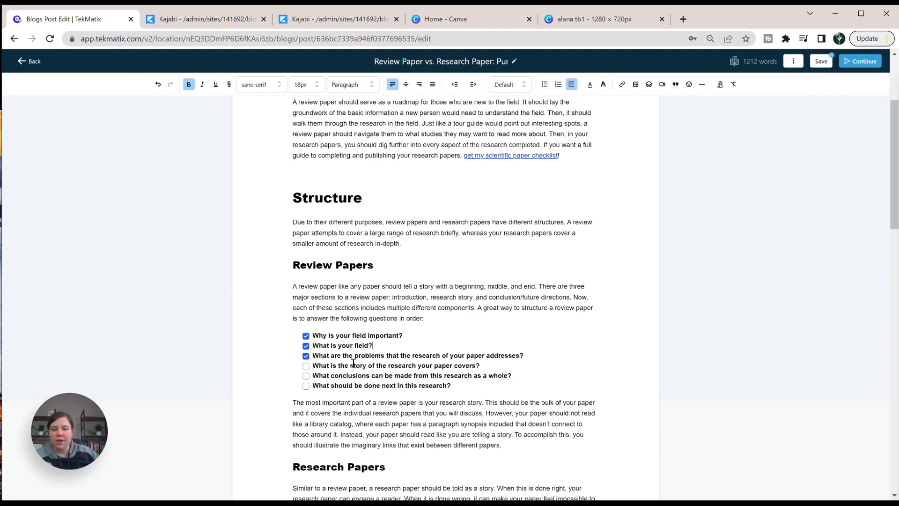
left_click(305, 356)
left_click(306, 345)
Convert the bulleted questions under Introduction and Methods in the Research Papers section into checklists.
scroll(435, 255, "down", 7)
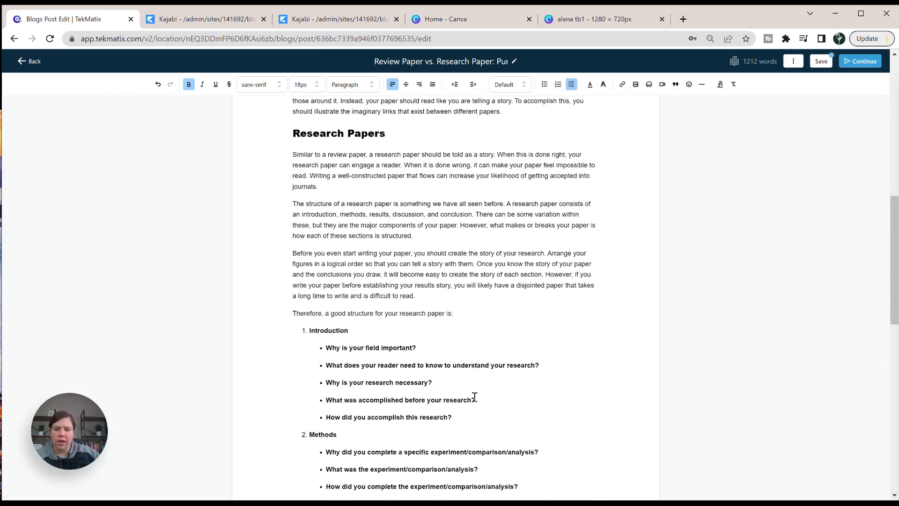
left_click_drag(453, 418, 323, 352)
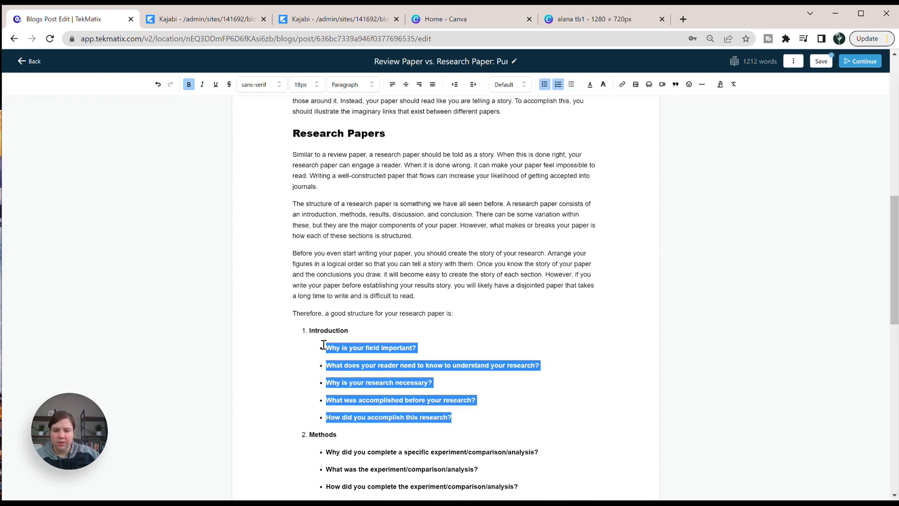
left_click(571, 84)
scroll(455, 323, "down", 5)
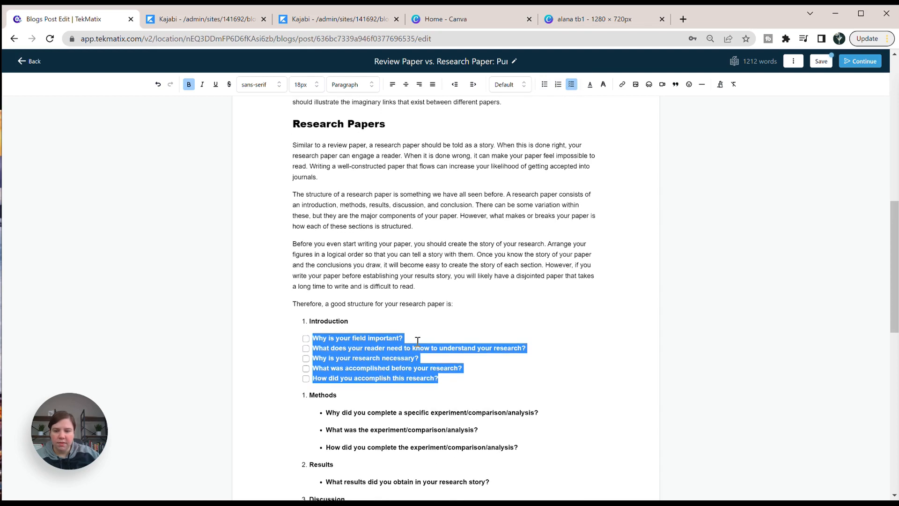
left_click_drag(518, 232, 337, 203)
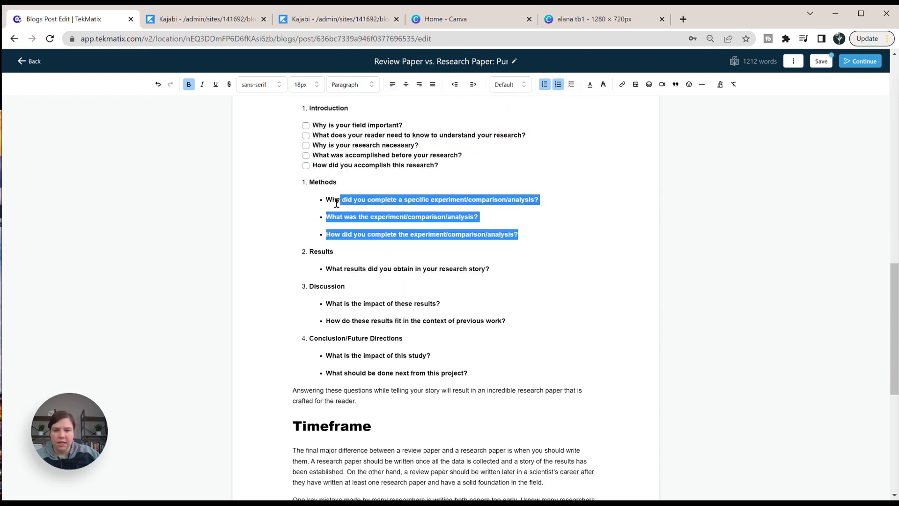
left_click(571, 85)
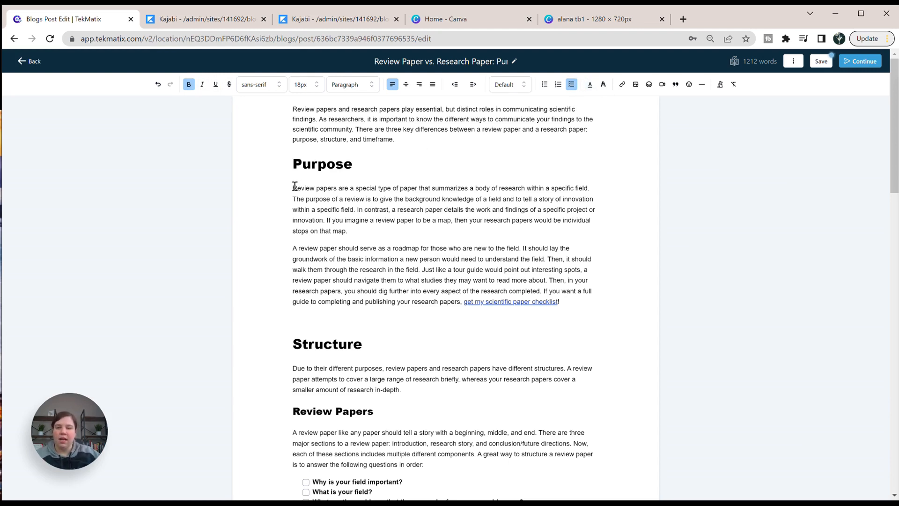
Try a different text colour on the words "Review papers" at the start of the first Purpose paragraph.
left_click_drag(294, 187, 336, 188)
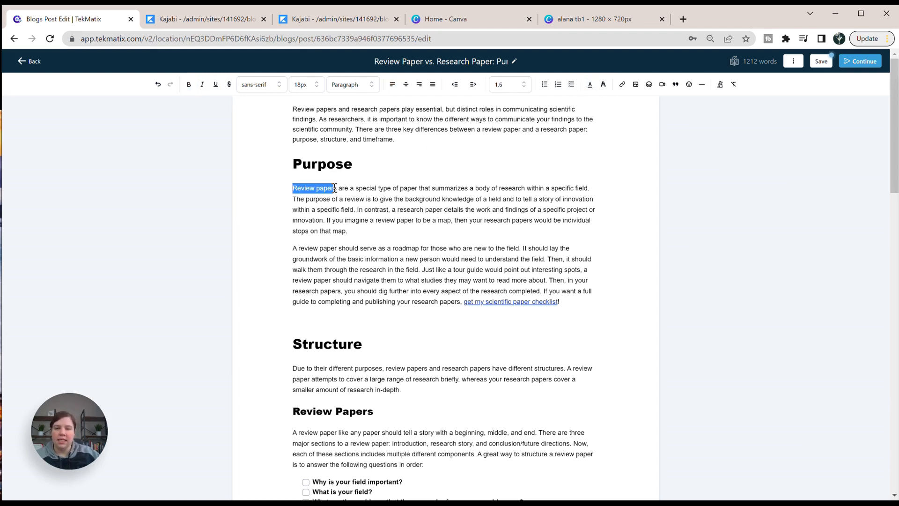
left_click(589, 86)
left_click(543, 122)
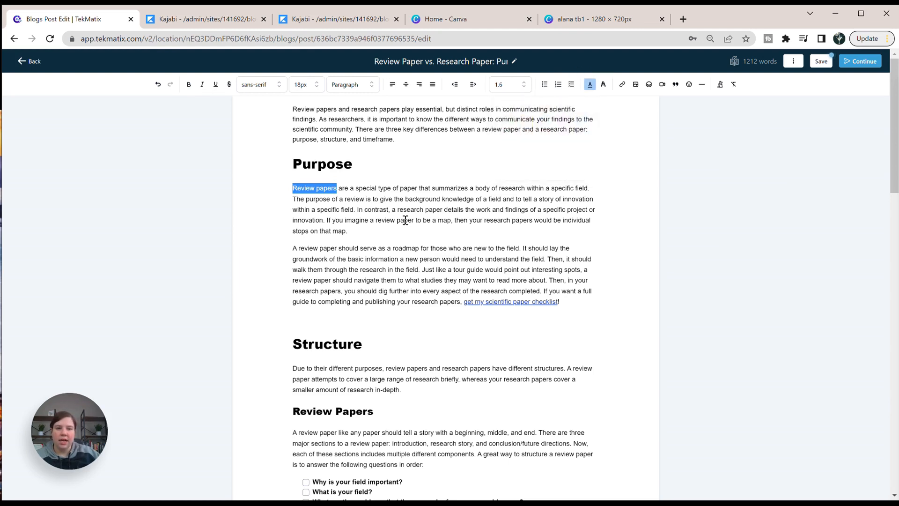
left_click(405, 220)
left_click_drag(337, 191, 293, 189)
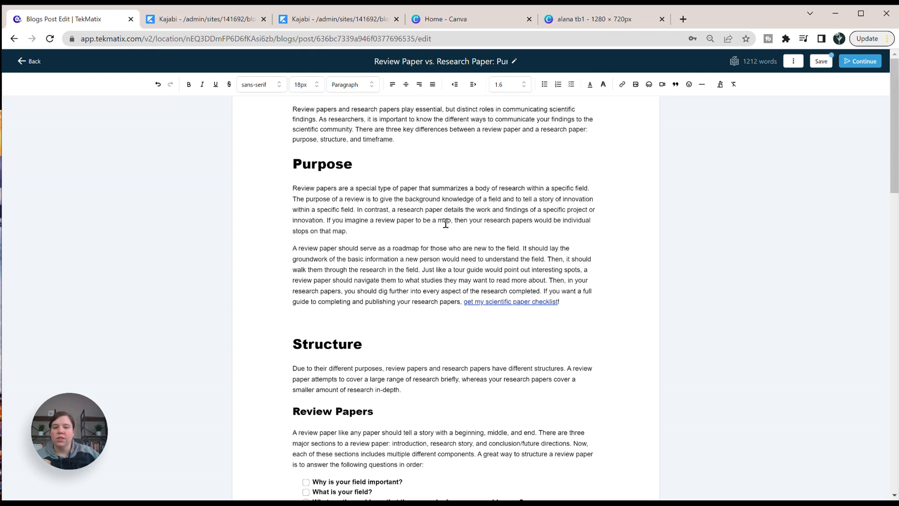
scroll(506, 209, "down", 1)
scroll(506, 209, "down", 2)
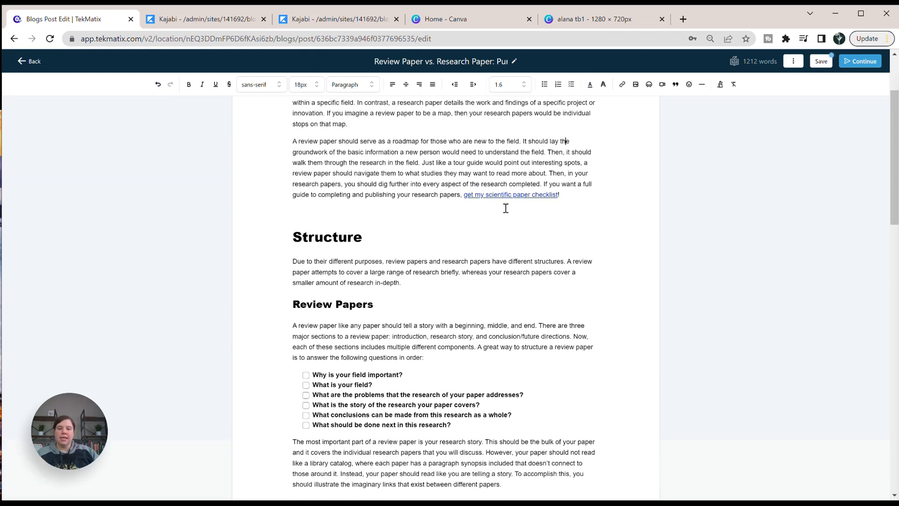
scroll(506, 208, "up", 2)
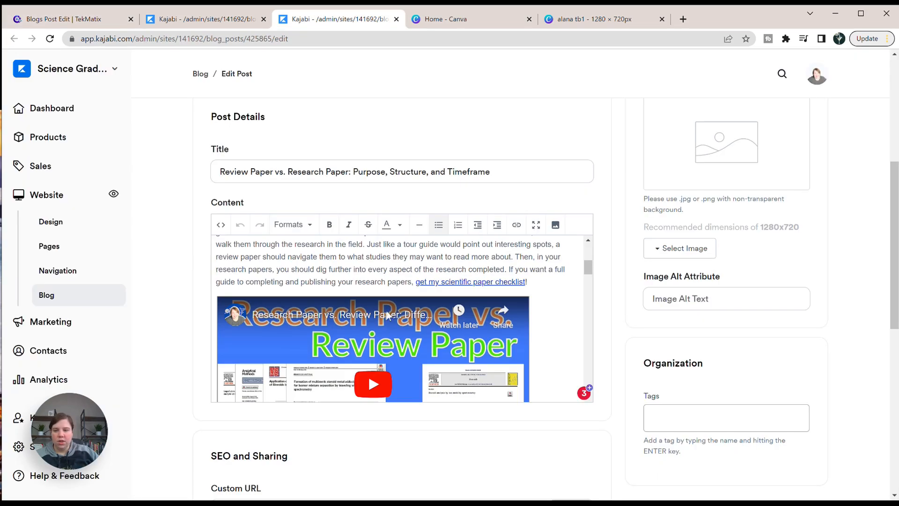
Copy the YouTube share link of the video embedded above the Structure heading in the Kajabi post.
scroll(386, 321, "down", 2)
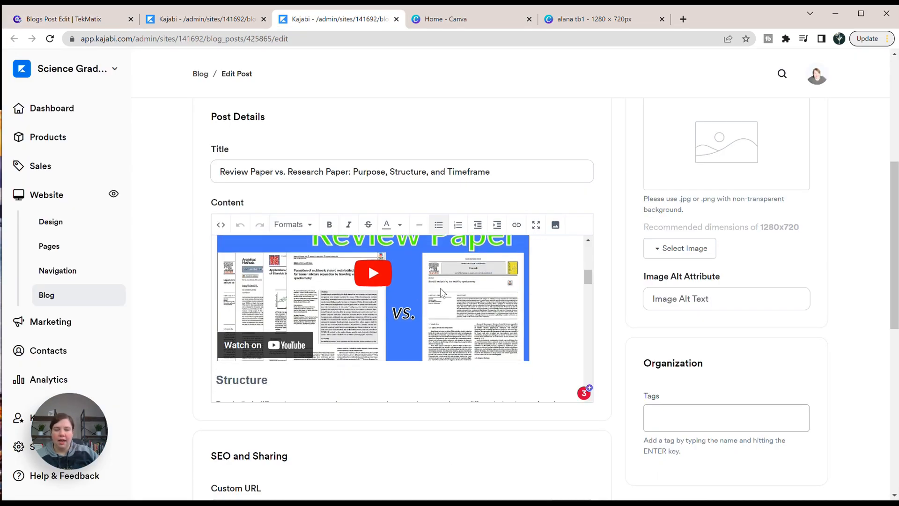
scroll(270, 351, "up", 2)
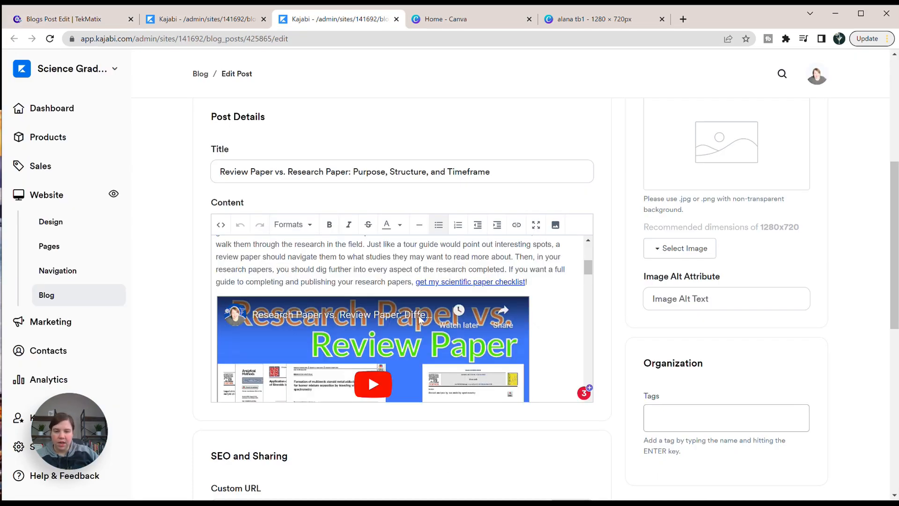
left_click(504, 313)
key("ctrl+c")
scroll(466, 339, "down", 2)
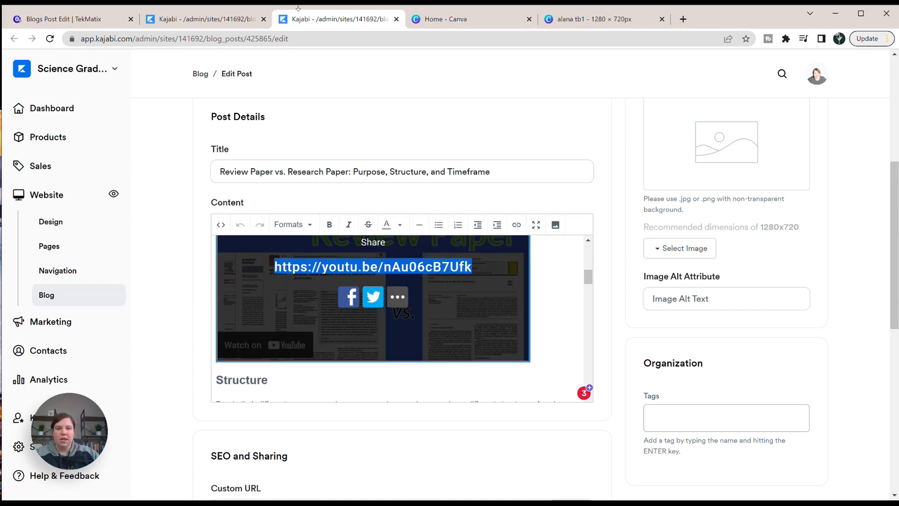
left_click(58, 18)
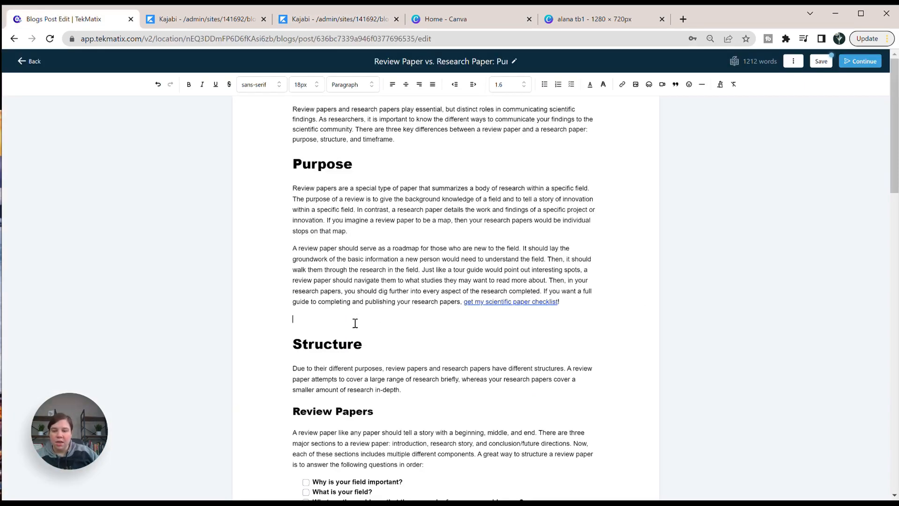
left_click(324, 309)
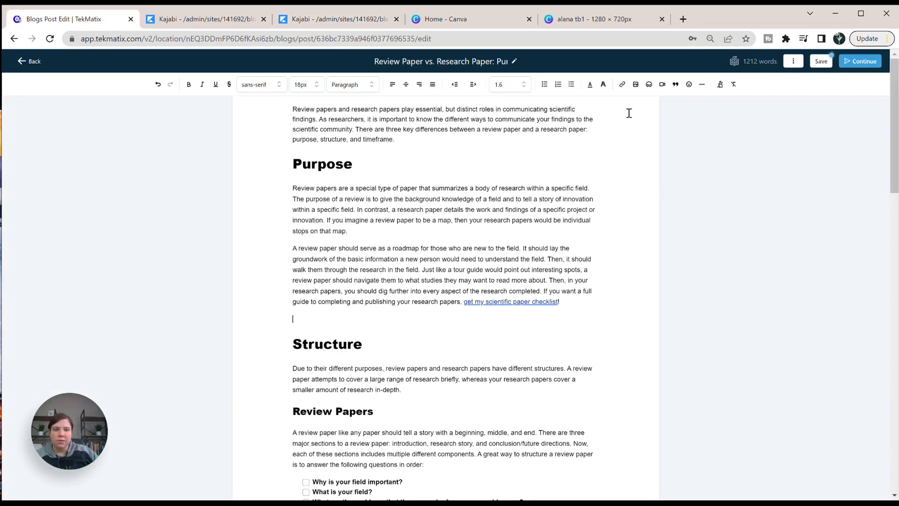
left_click(663, 84)
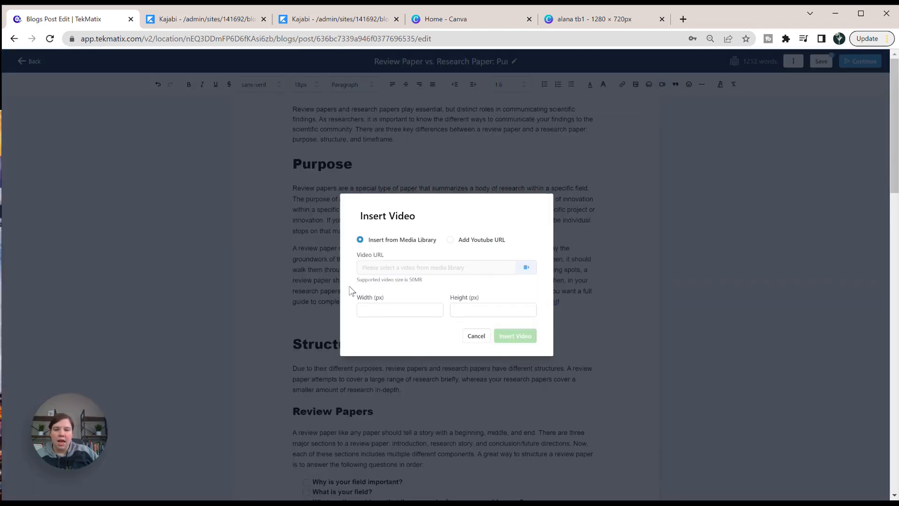
left_click(450, 240)
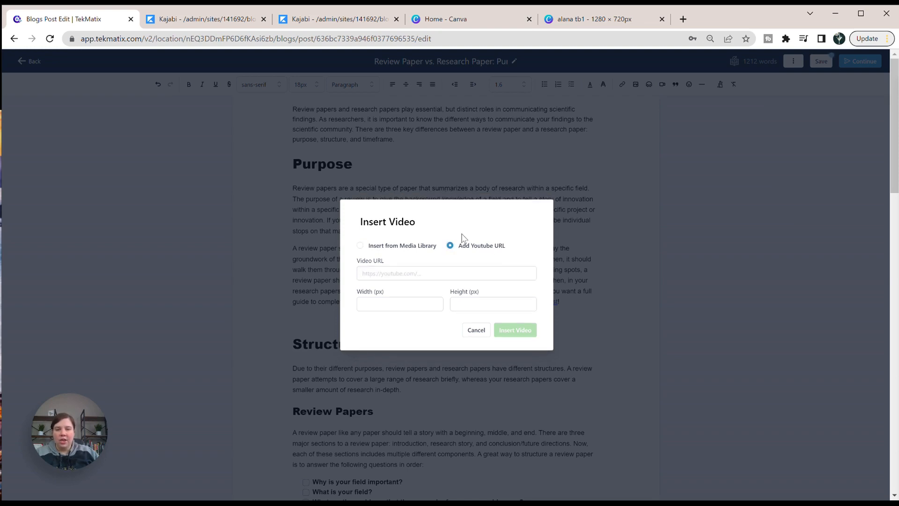
left_click(407, 273)
key("ctrl+v")
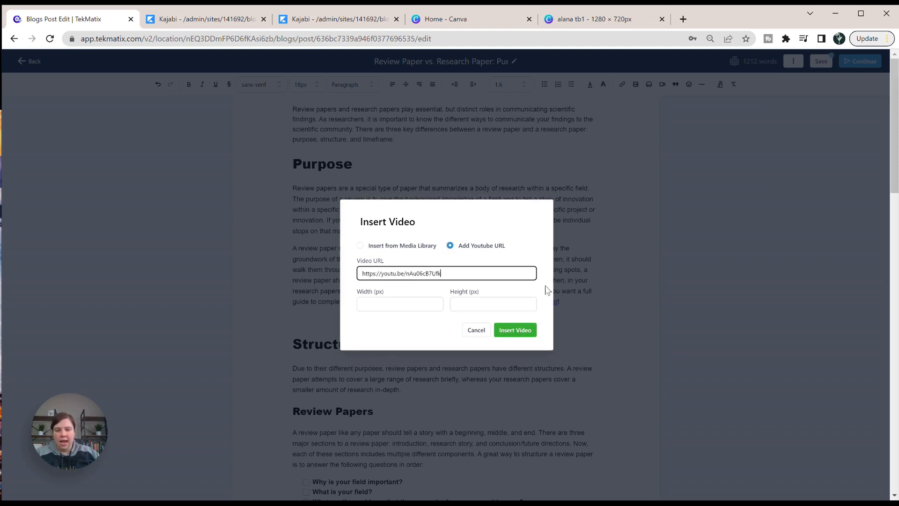
left_click(421, 302)
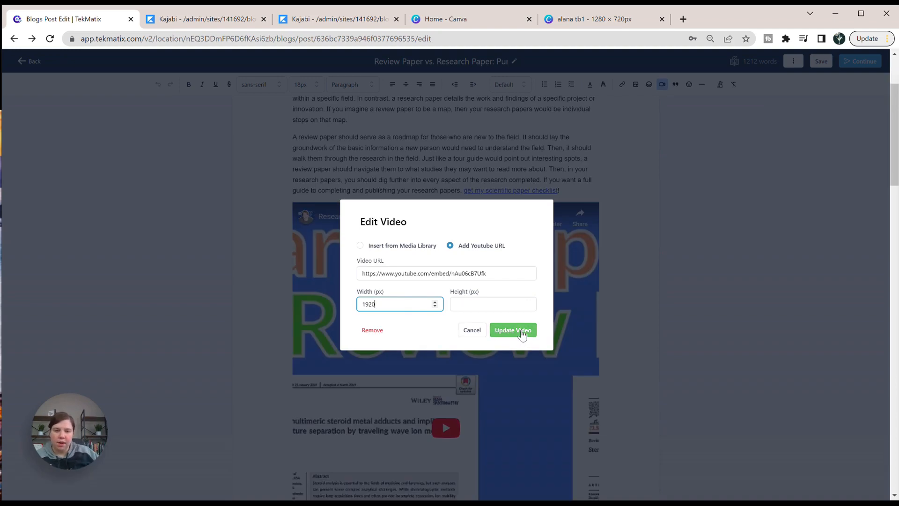
left_click(521, 329)
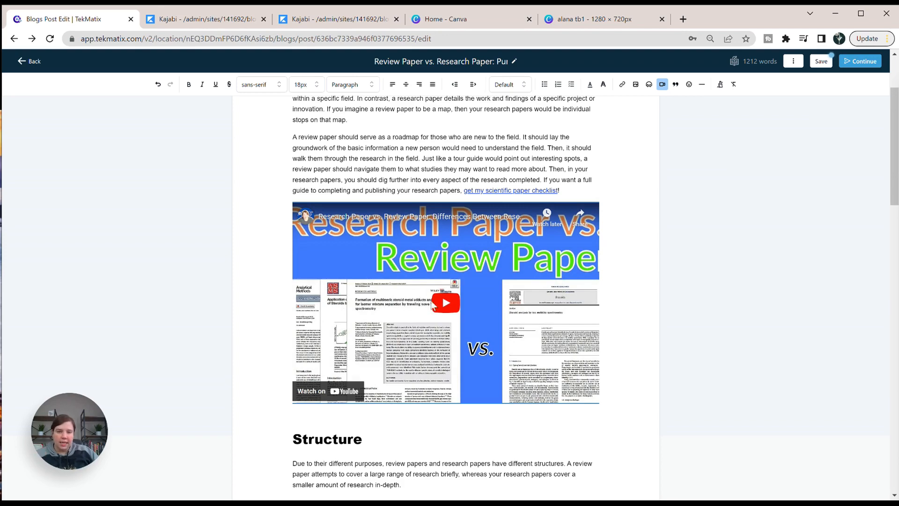
Examine the URL and open-in options for adding a link in the first Purpose paragraph, without adding one.
scroll(425, 206, "down", 5)
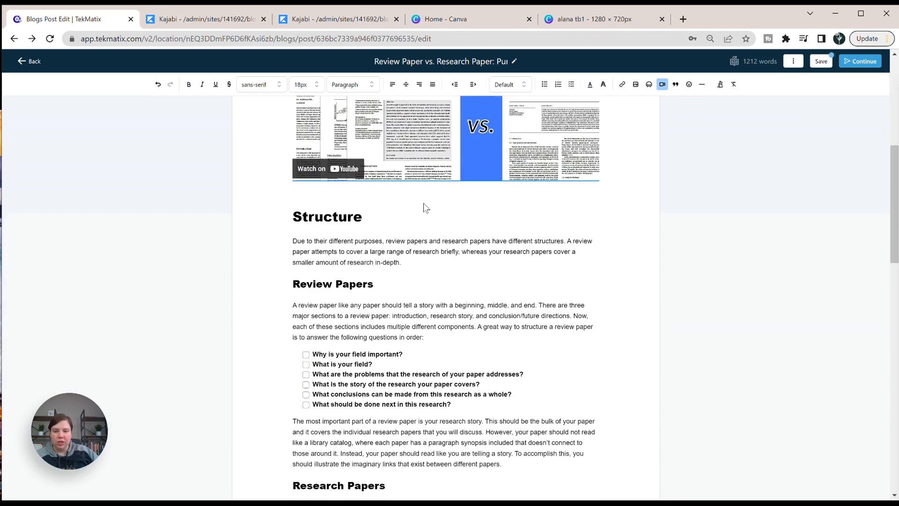
scroll(332, 236, "down", 7)
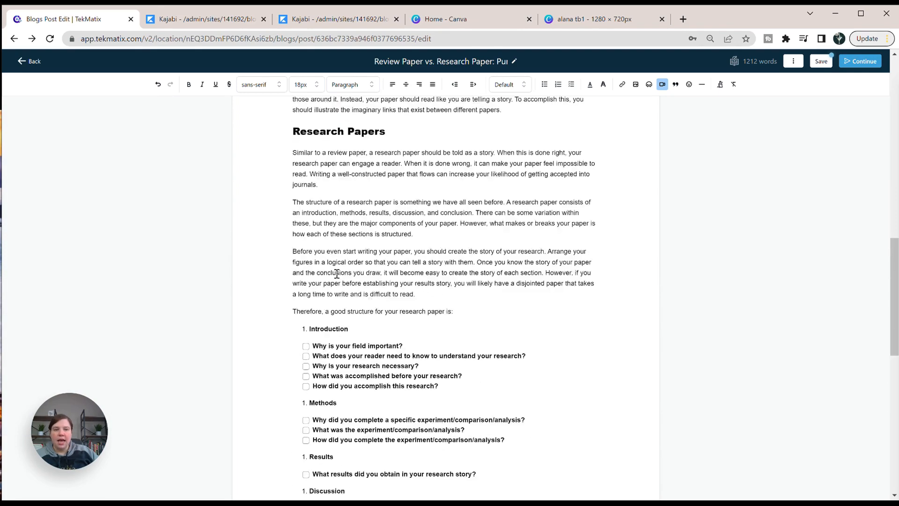
scroll(534, 114, "up", 14)
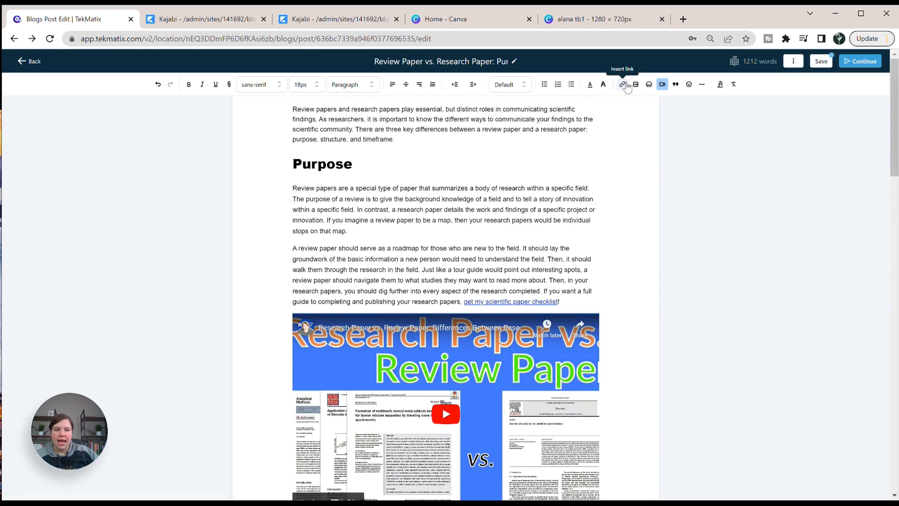
left_click_drag(347, 232, 326, 221)
left_click(329, 222)
left_click(622, 84)
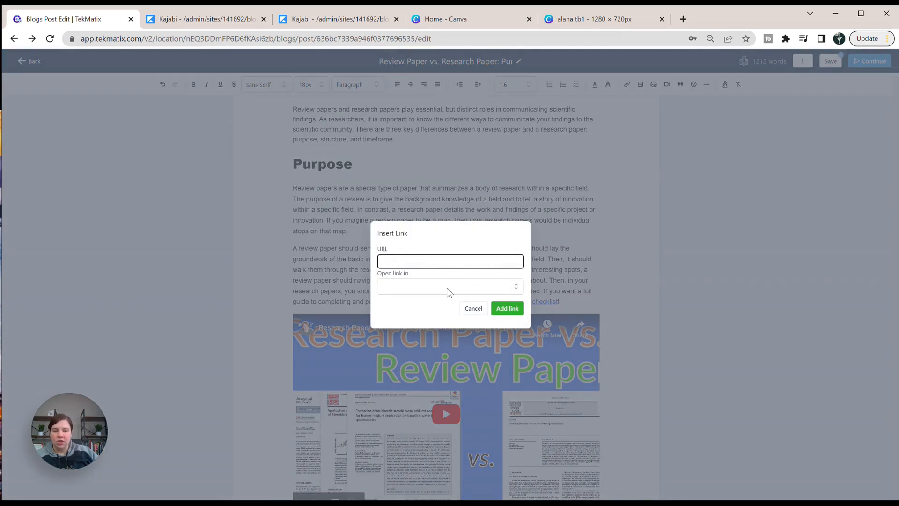
left_click(447, 288)
left_click(472, 247)
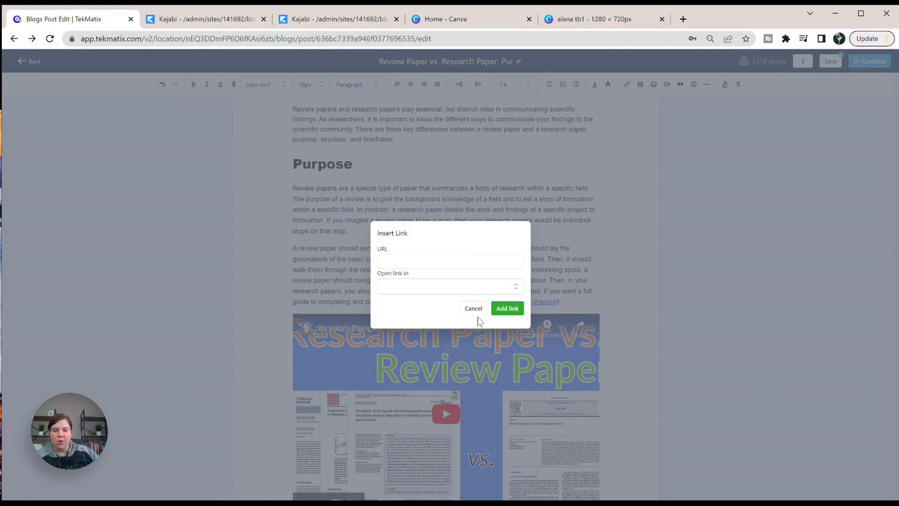
left_click(508, 307)
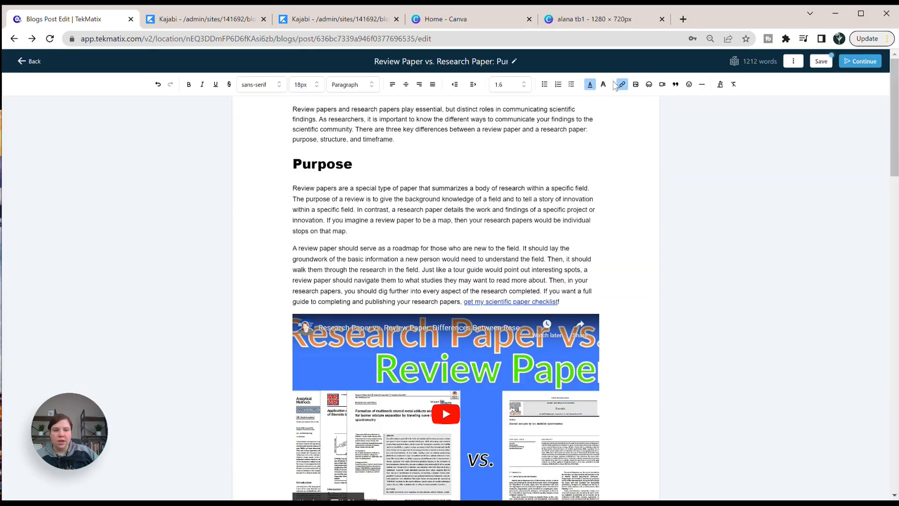
Check the URL and window setting of the "get my scientific paper checklist" link, leaving its settings as they are.
left_click(622, 85)
left_click(437, 291)
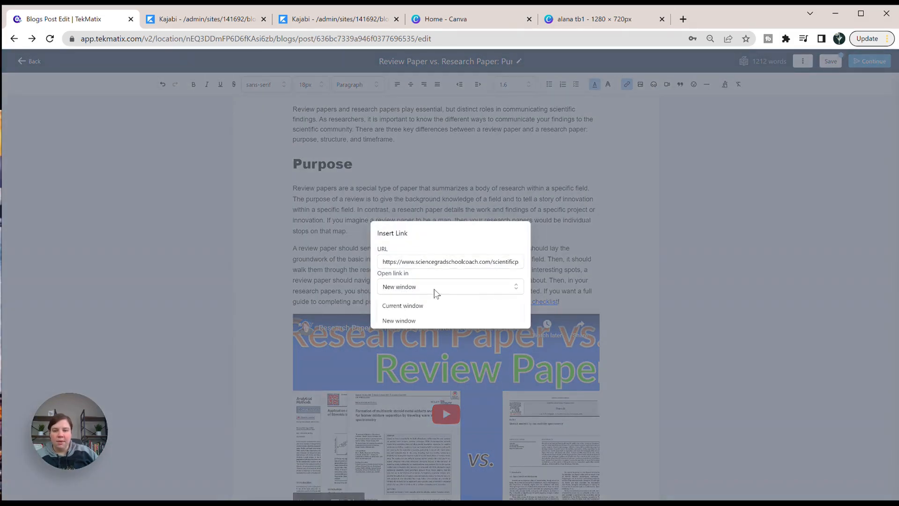
left_click(440, 239)
left_click(592, 244)
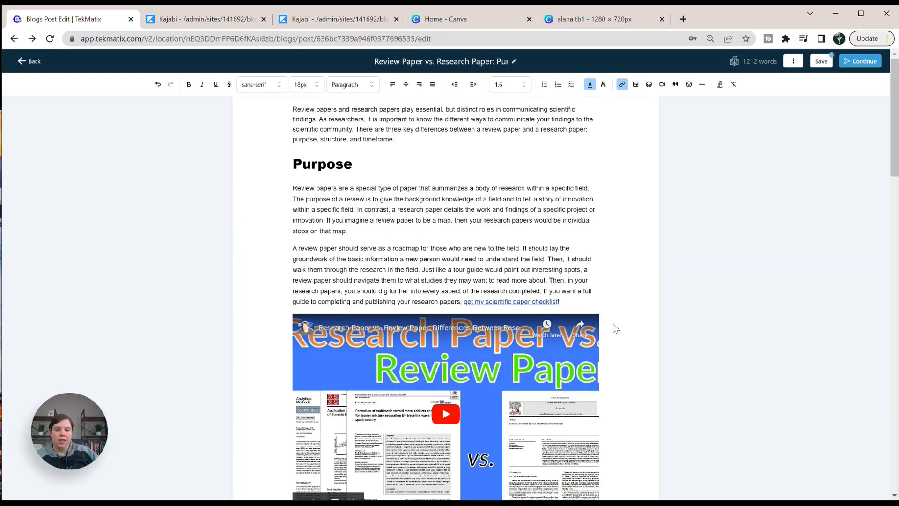
Add a blank line above the opening paragraph of the post and place the cursor on it.
scroll(390, 230, "down", 8)
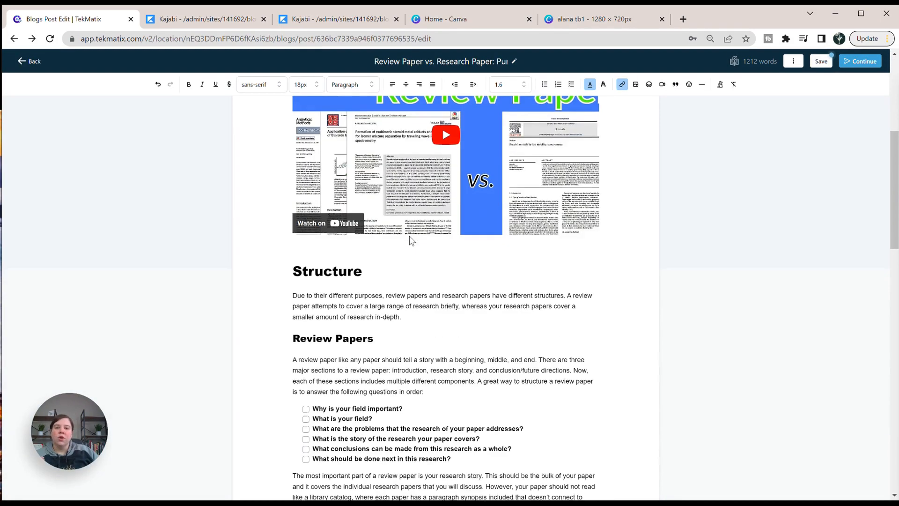
scroll(410, 239, "up", 7)
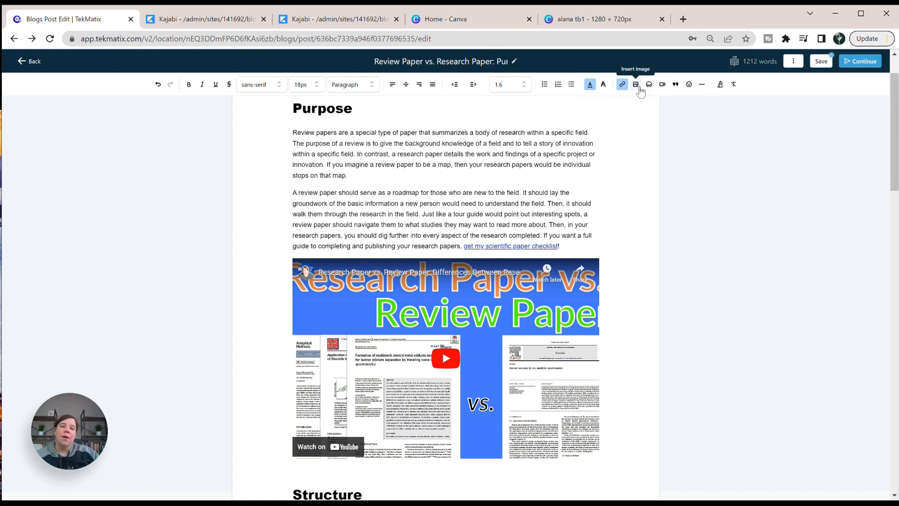
scroll(447, 153, "up", 1)
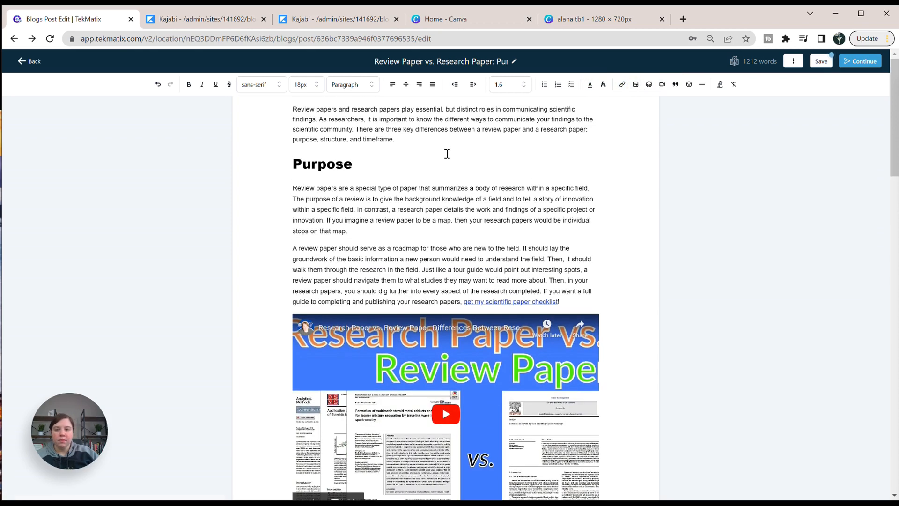
left_click(295, 109)
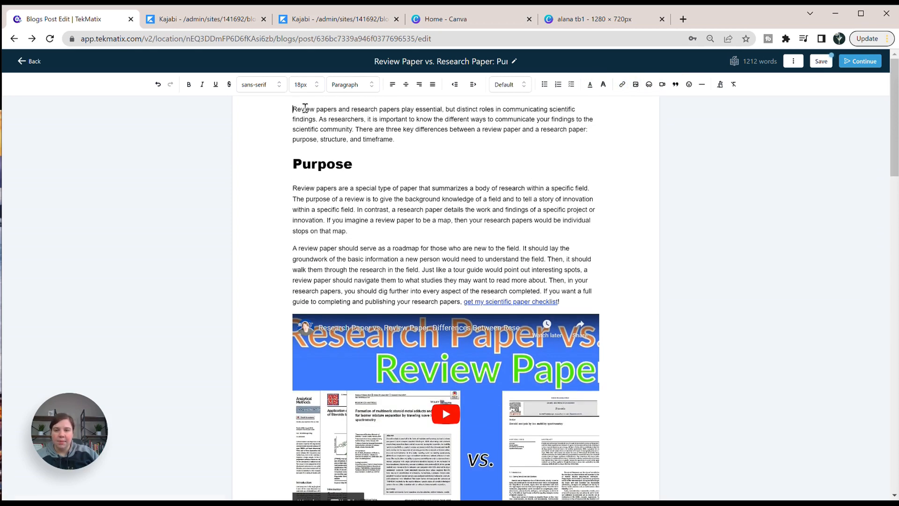
key("Return")
left_click(325, 110)
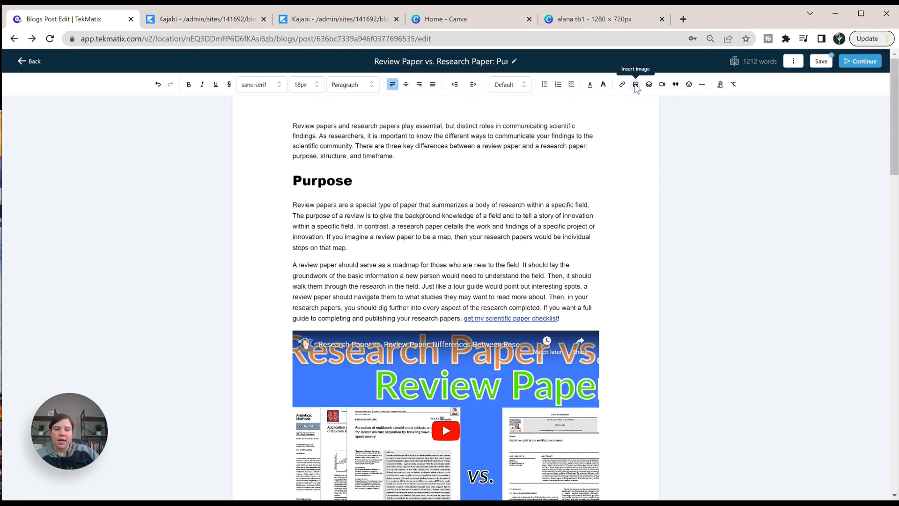
Insert the image alana tb1 (1).png from the media library on the blank line with the alt text "Thumbnail".
left_click(635, 85)
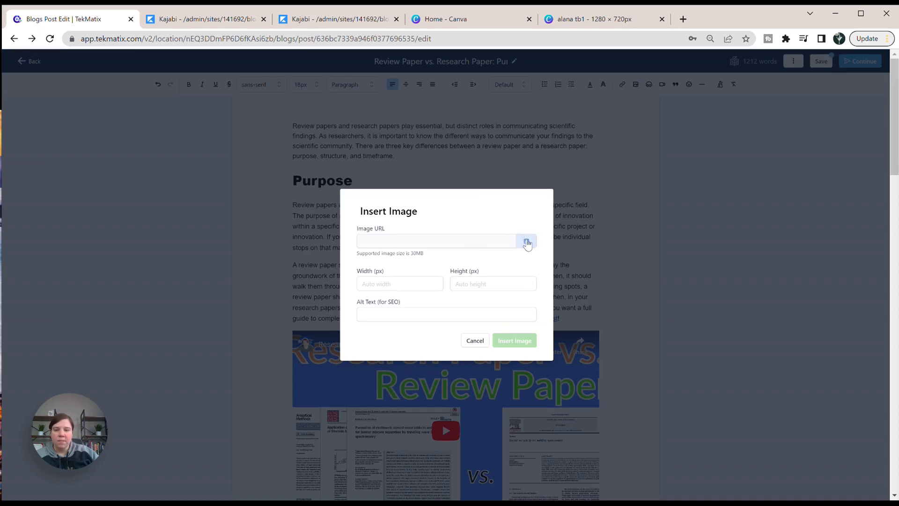
left_click(527, 242)
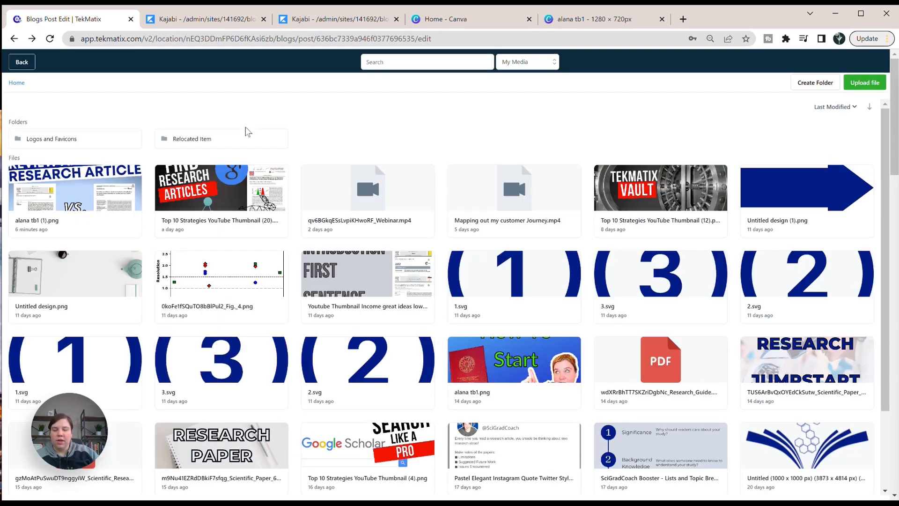
left_click(48, 208)
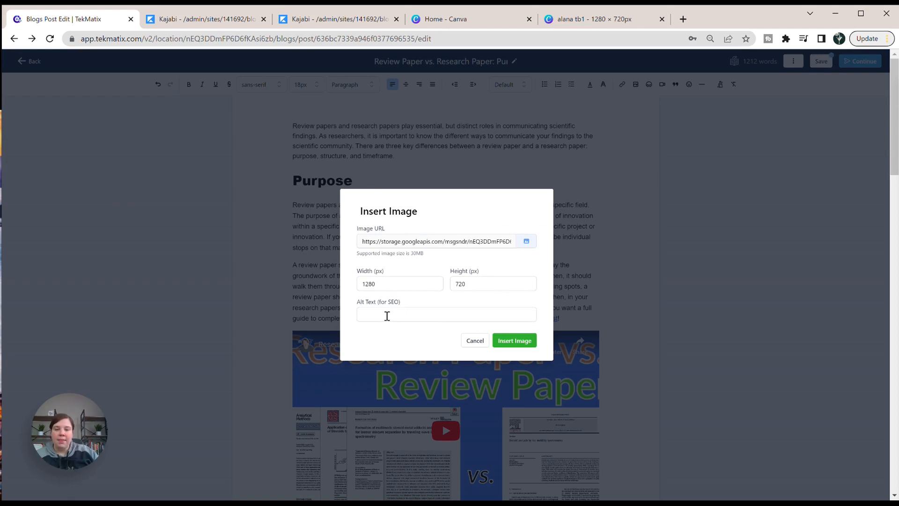
left_click(386, 315)
type("Thu")
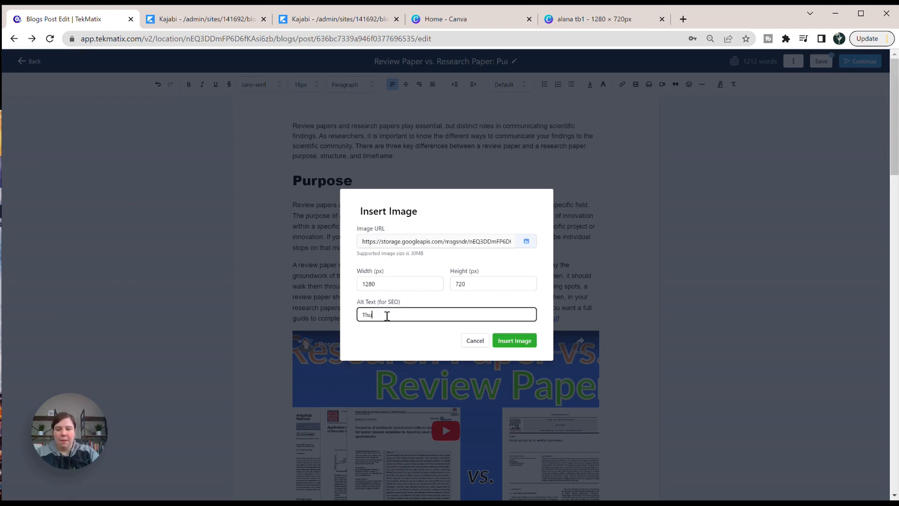
type("mbnail")
key("Return")
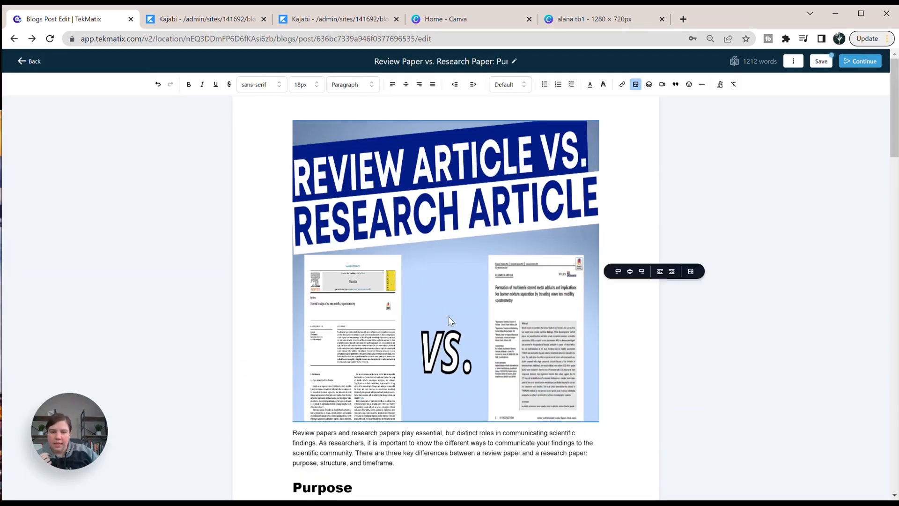
Clear the fixed height of the inserted thumbnail image and update it.
left_click(637, 86)
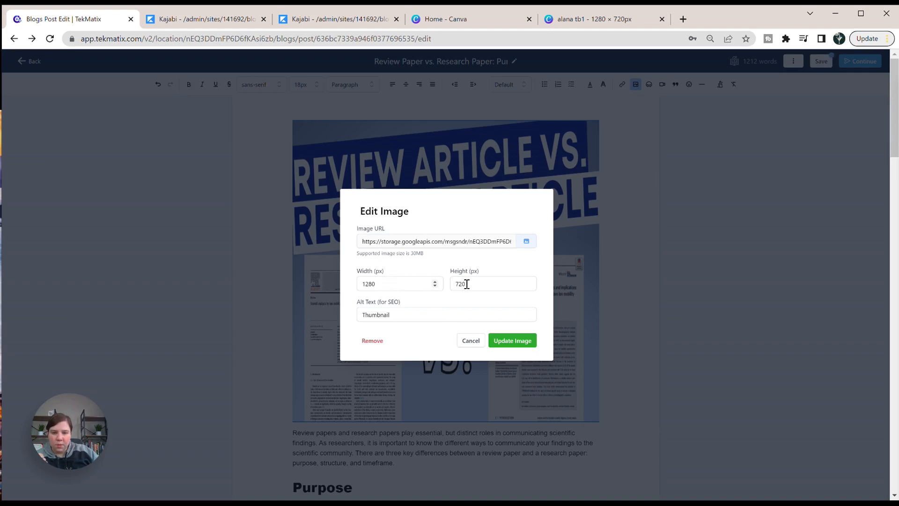
left_click_drag(467, 284, 457, 284)
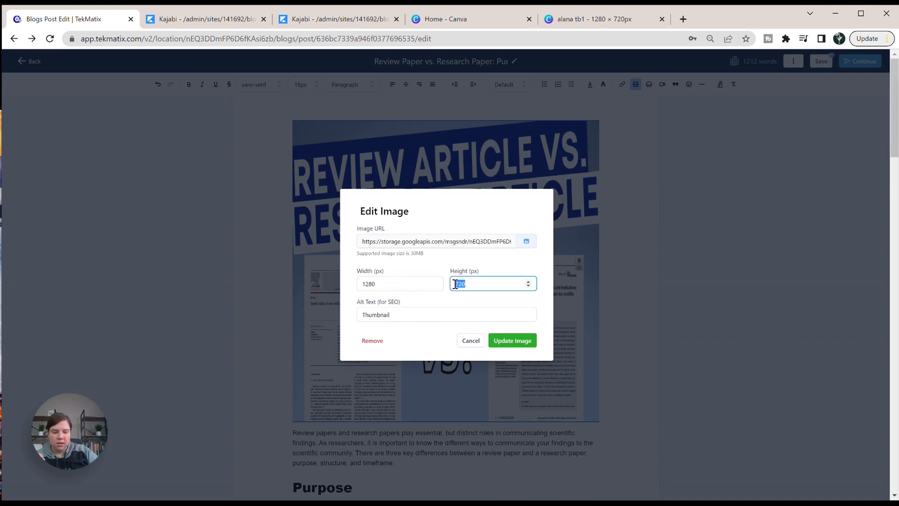
key("Return")
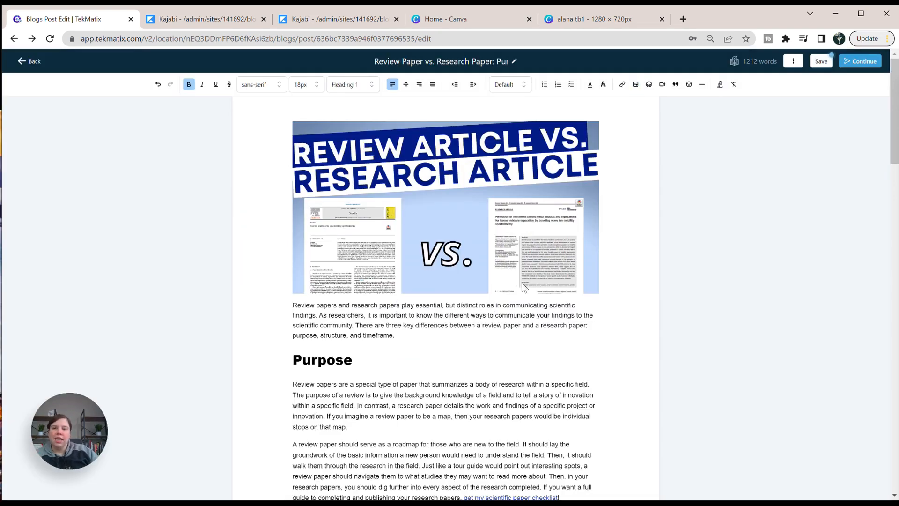
Insert a horizontal divider between the end of the Research Papers section and the Timeframe heading.
scroll(500, 265, "down", 5)
scroll(499, 266, "down", 15)
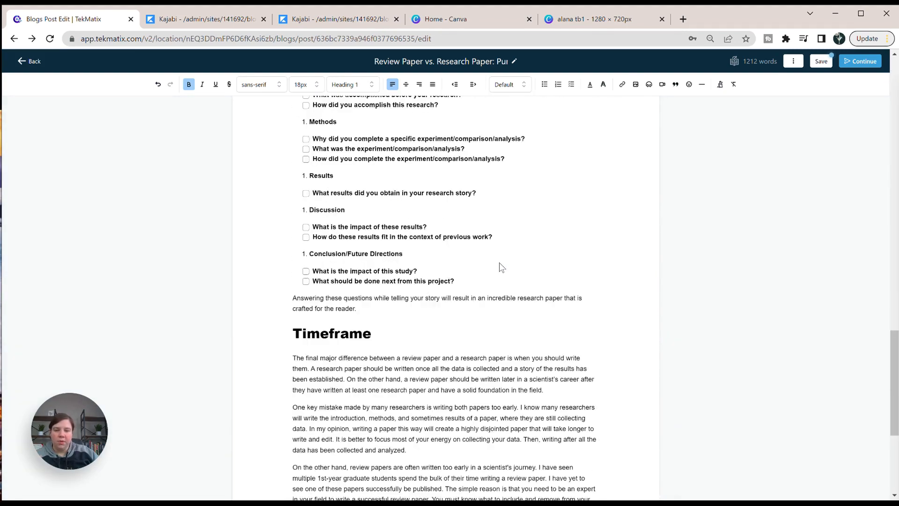
scroll(499, 265, "up", 20)
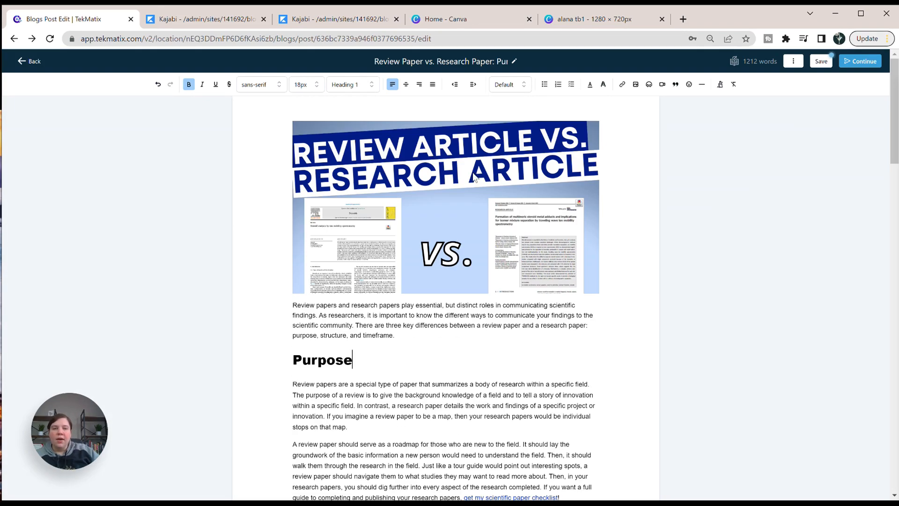
scroll(409, 335, "down", 1)
scroll(408, 336, "down", 15)
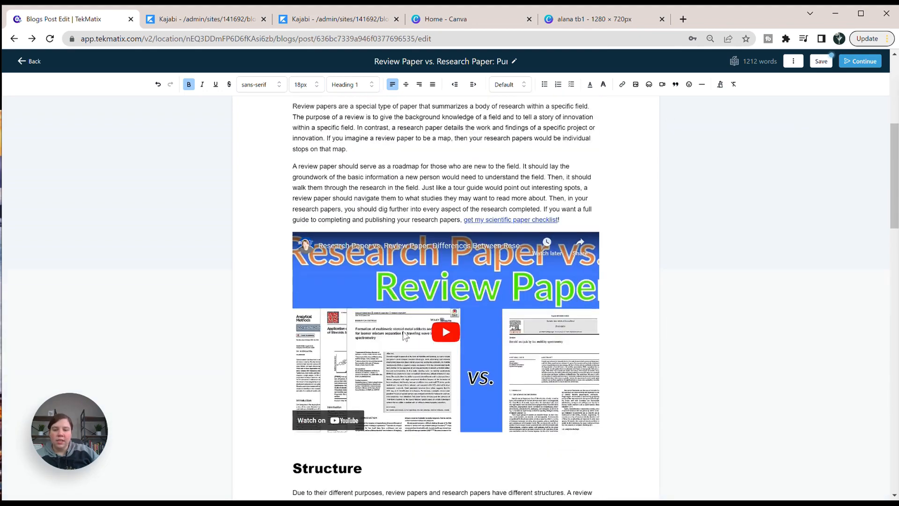
scroll(403, 331, "down", 8)
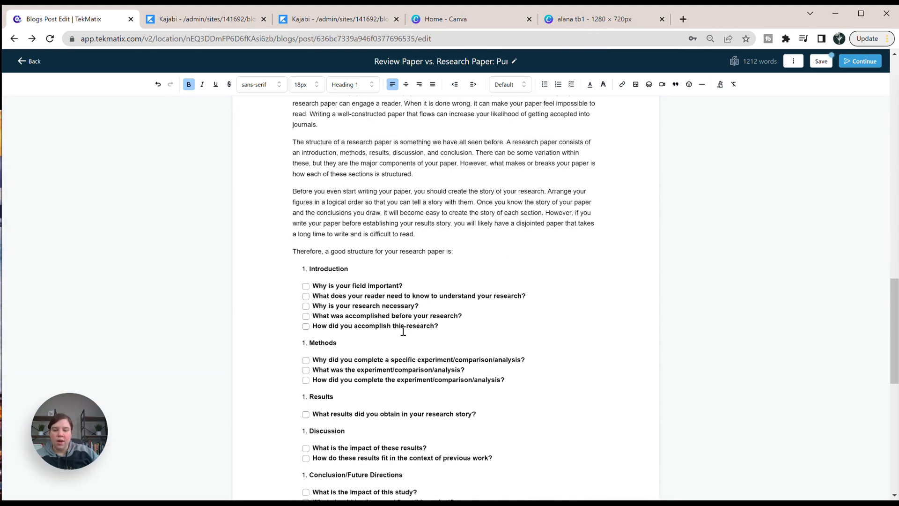
left_click(366, 360)
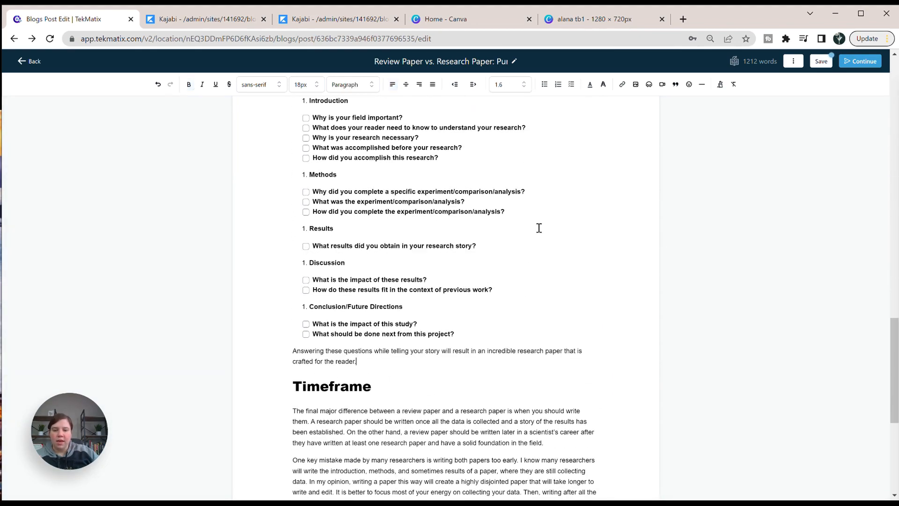
left_click(702, 85)
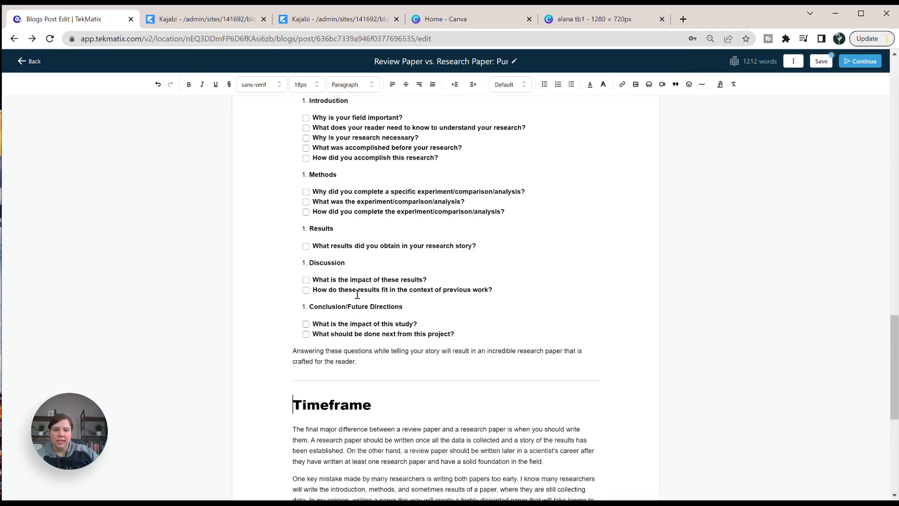
Insert a horizontal divider between the last Timeframe paragraph and the Major Takeaways heading.
scroll(354, 307, "down", 6)
left_click(554, 296)
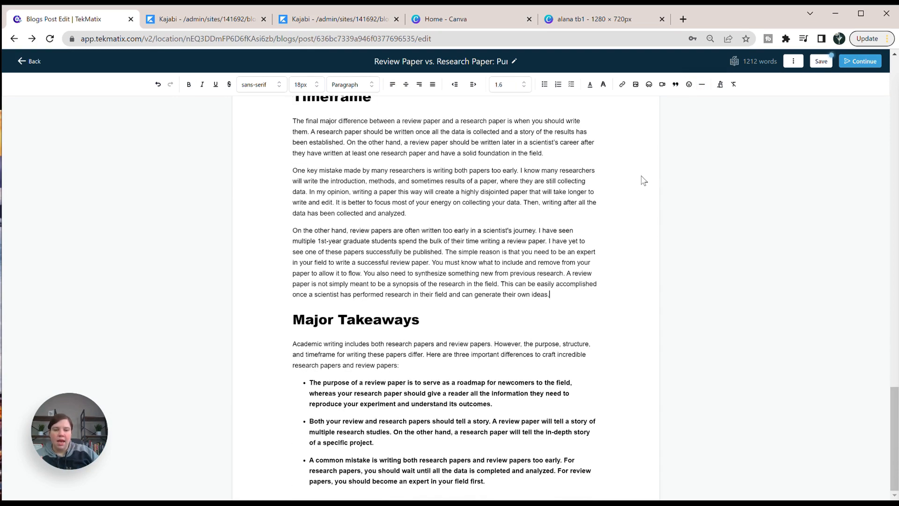
left_click(703, 85)
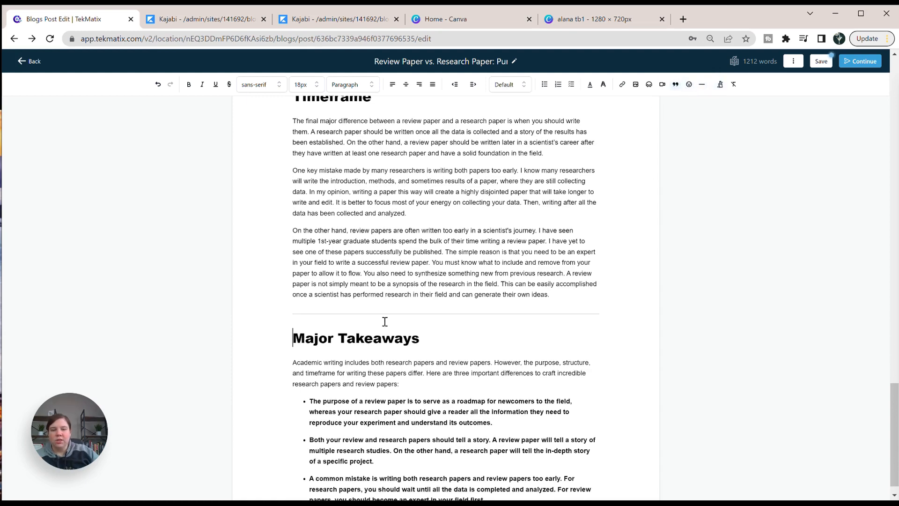
Format the first paragraph under the Purpose heading as a block quote.
scroll(393, 300, "up", 4)
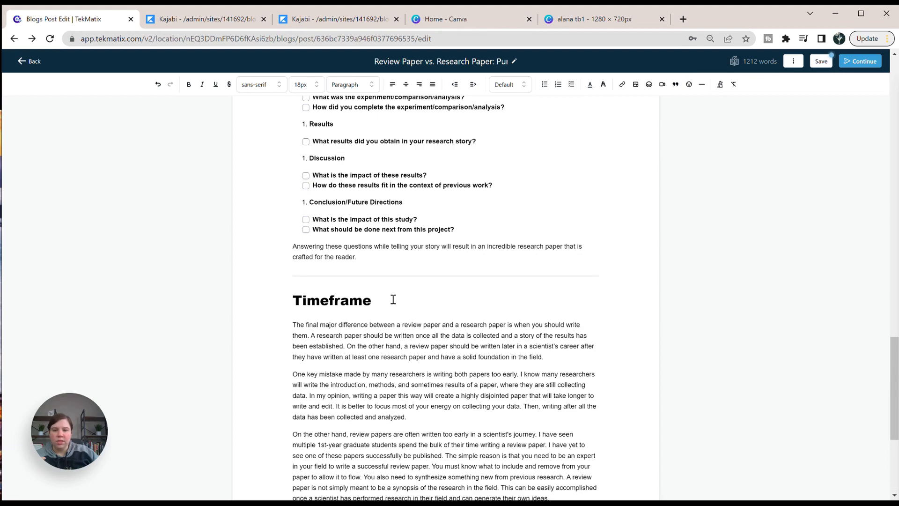
scroll(393, 300, "up", 15)
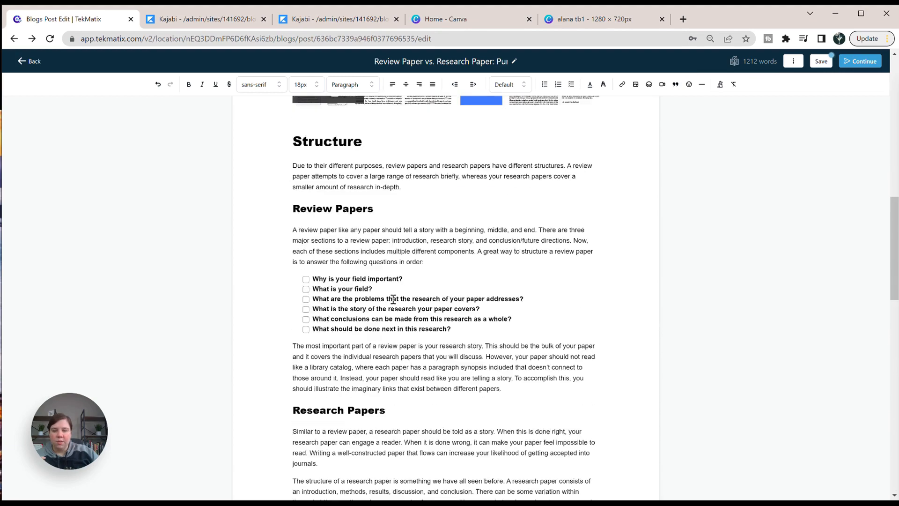
scroll(394, 299, "down", 5)
scroll(394, 298, "up", 1)
scroll(415, 266, "up", 8)
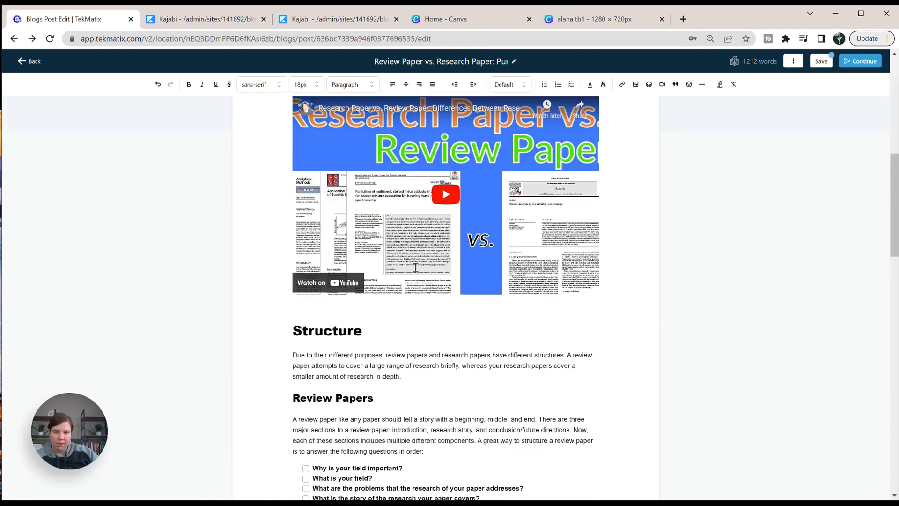
scroll(415, 267, "up", 1)
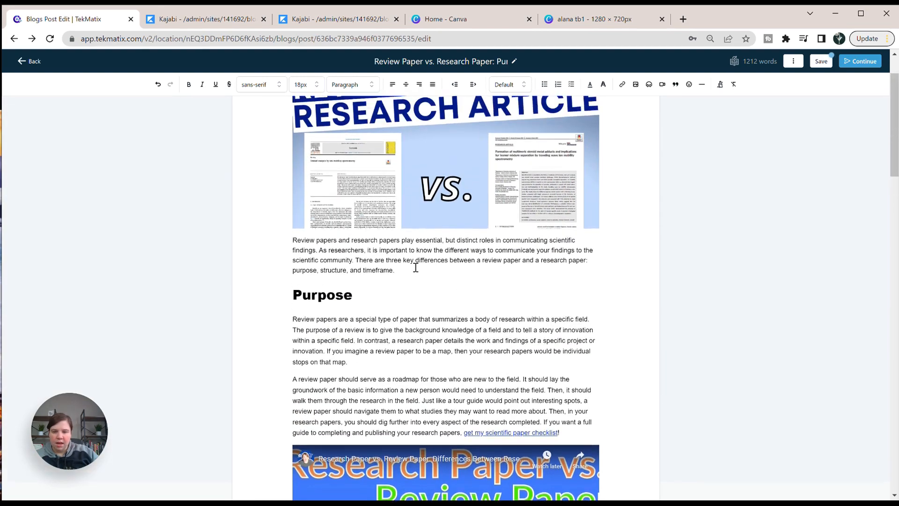
scroll(416, 267, "down", 1)
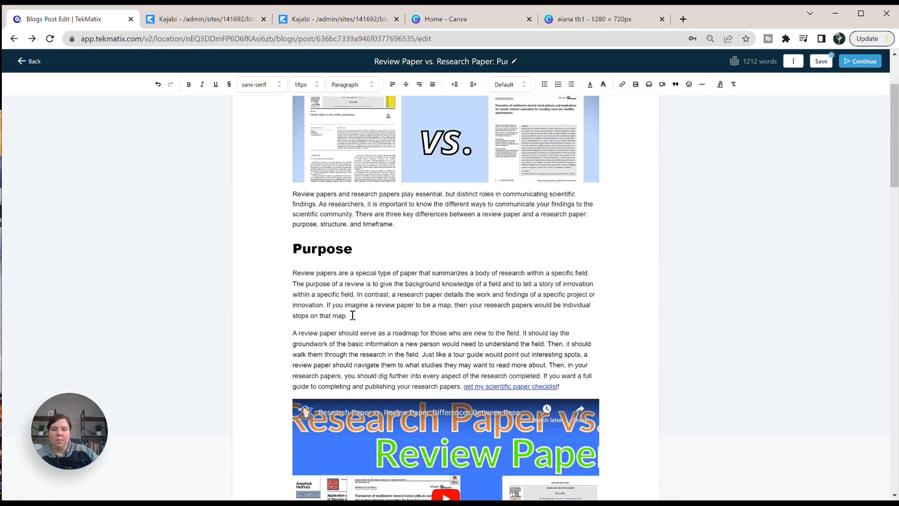
left_click_drag(349, 316, 281, 277)
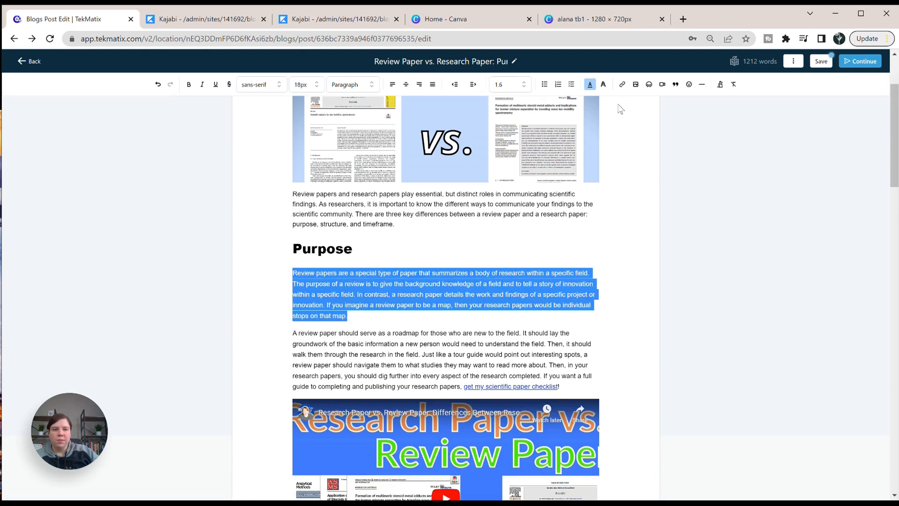
left_click(676, 84)
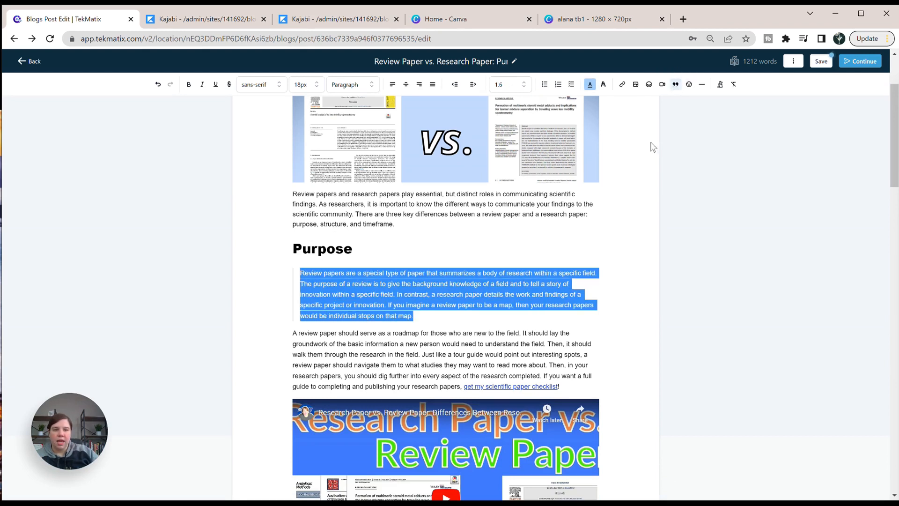
left_click(464, 256)
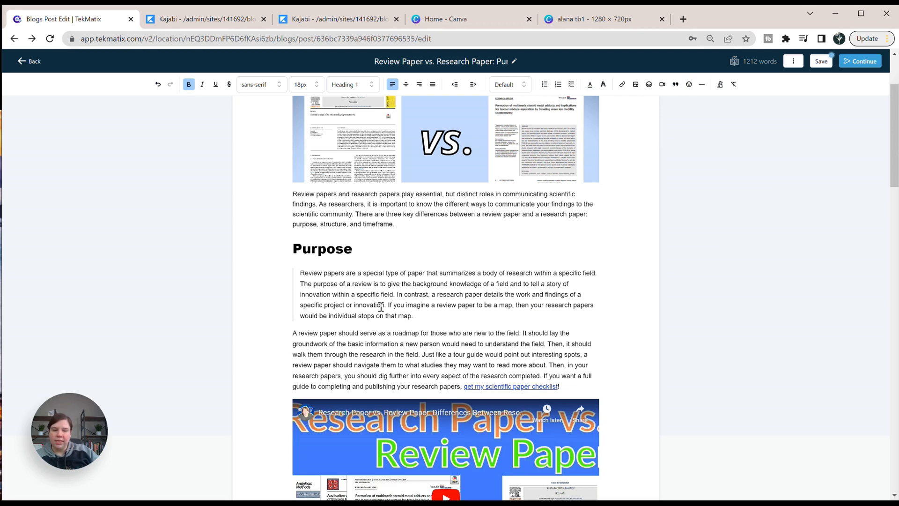
Remove the block quote formatting from the first Purpose paragraph.
left_click_drag(432, 316, 301, 273)
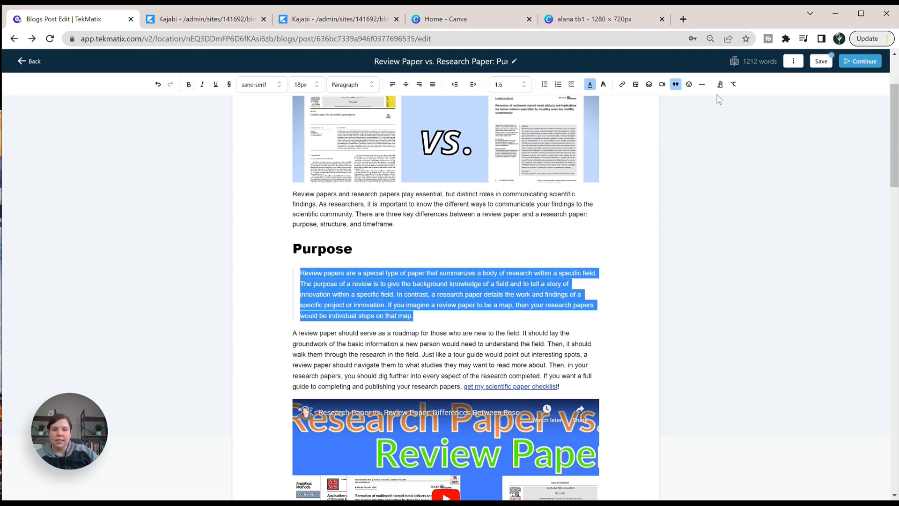
left_click(675, 85)
left_click(628, 185)
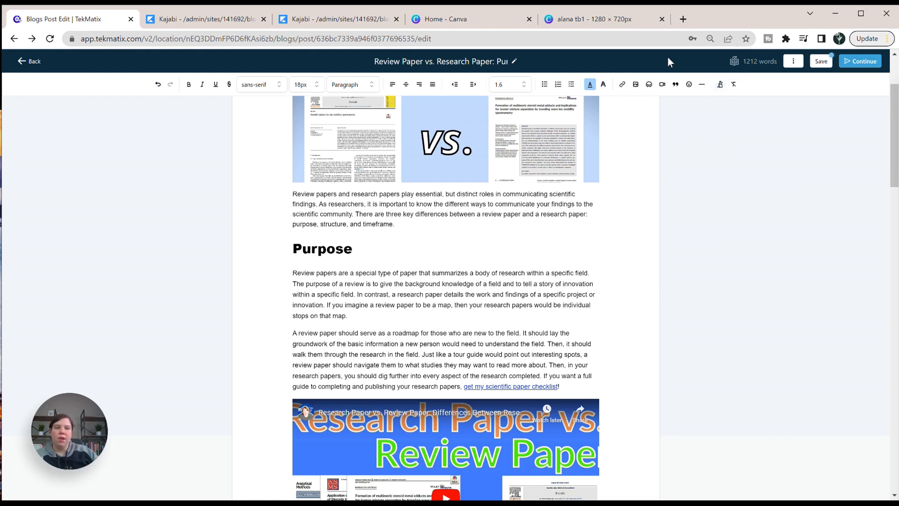
Save the blog post and continue to its publishing settings.
left_click(821, 62)
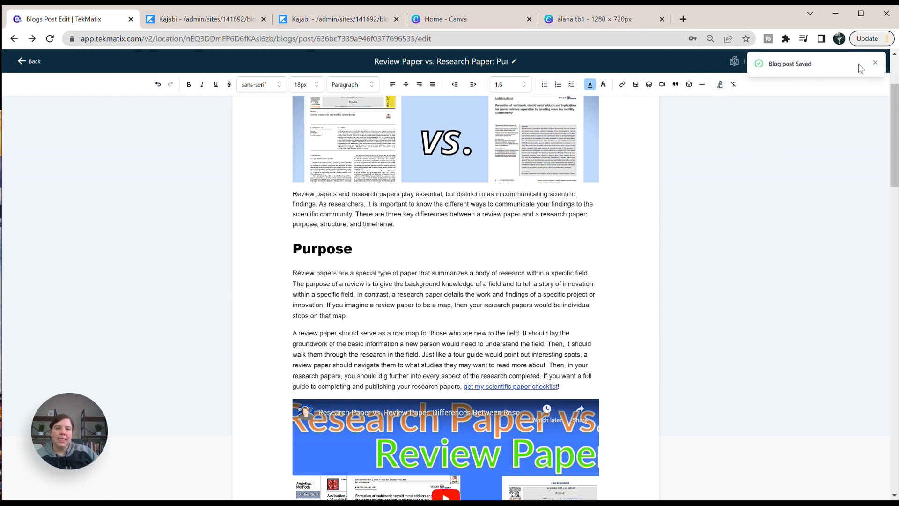
left_click(875, 63)
left_click(868, 62)
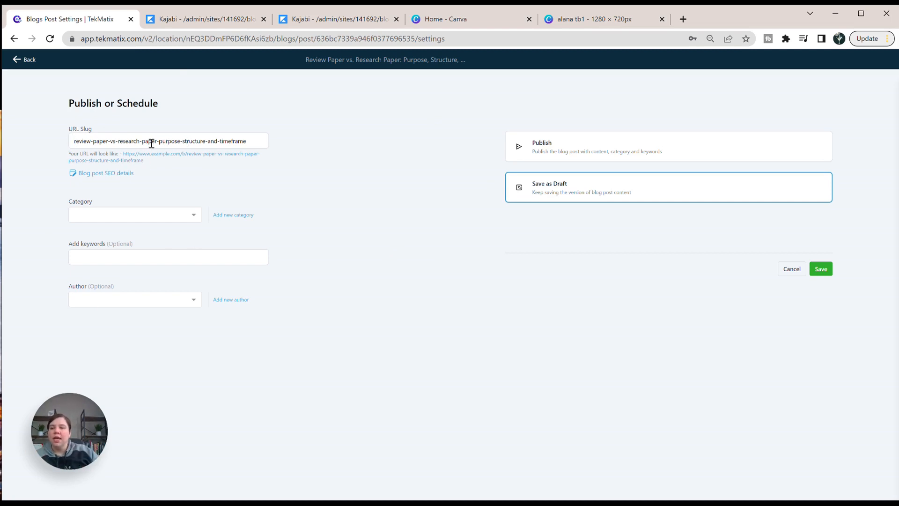
Shorten the URL slug to review-paper-vs-research-paper and check the blog post SEO details without changing them.
left_click_drag(242, 140, 164, 146)
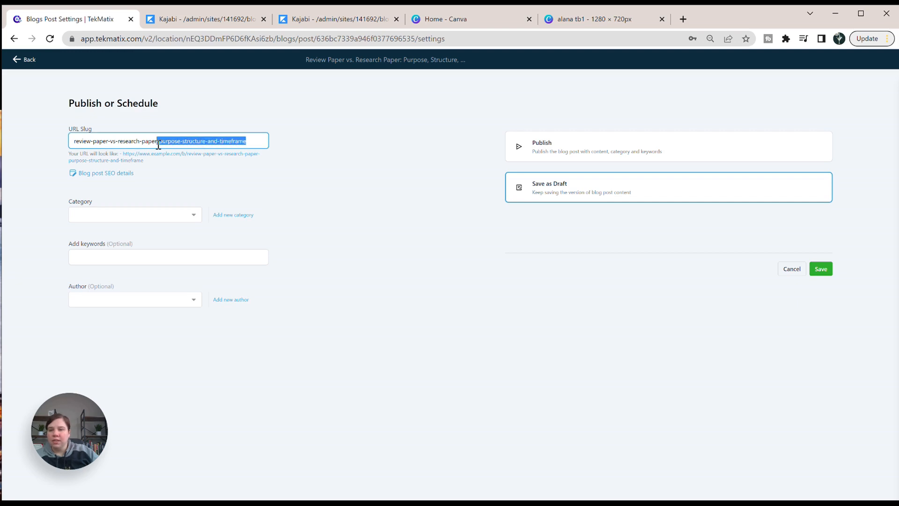
key("BackSpace")
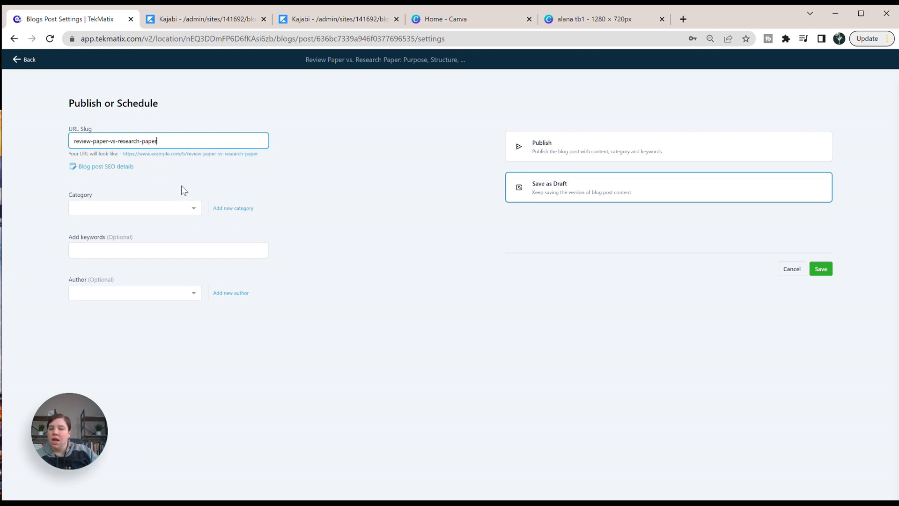
left_click(104, 167)
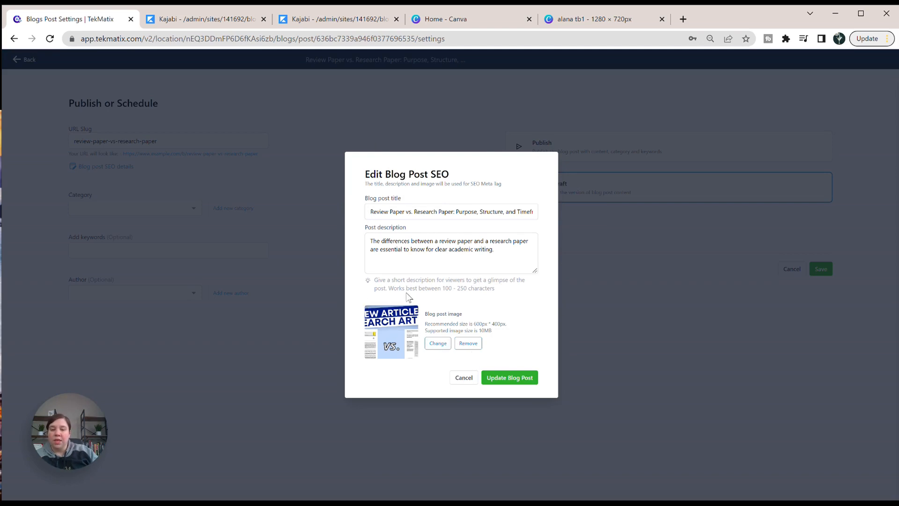
left_click(463, 378)
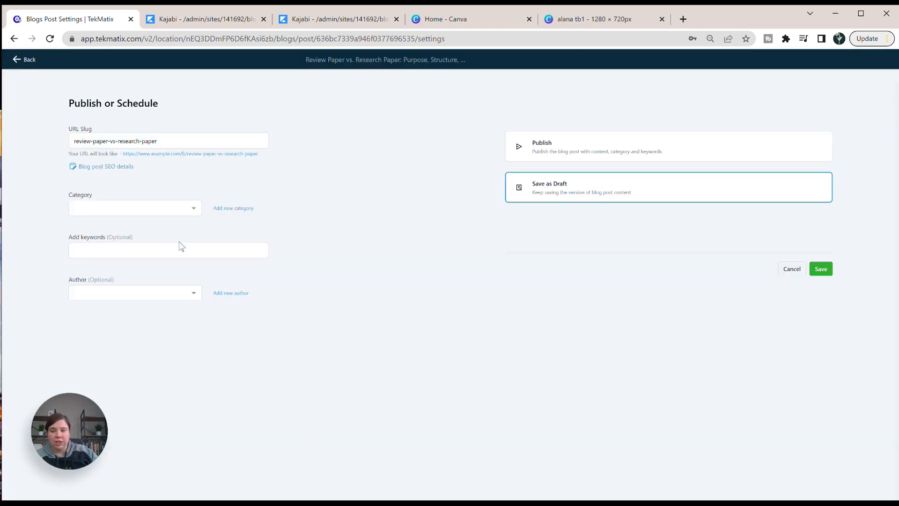
Assign the Scientific Writing category and add the keywords "Review Paper, Research Paper".
left_click(186, 212)
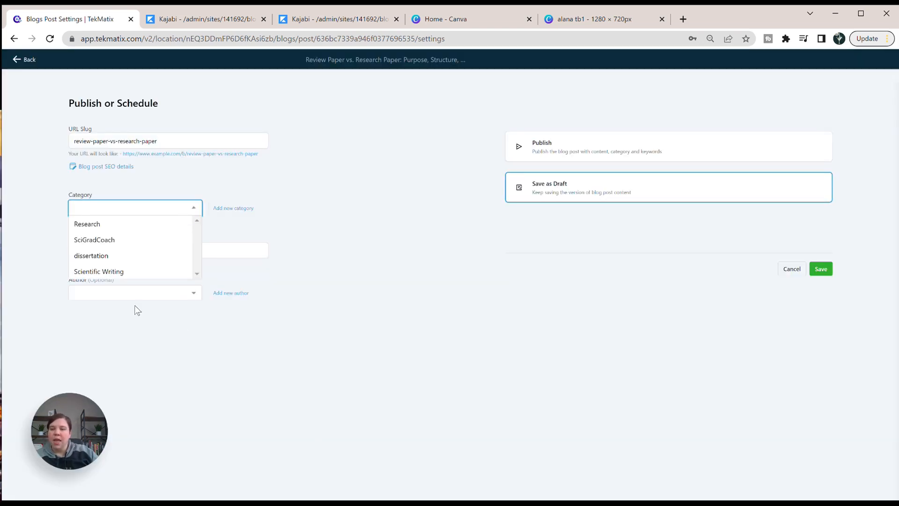
left_click(114, 271)
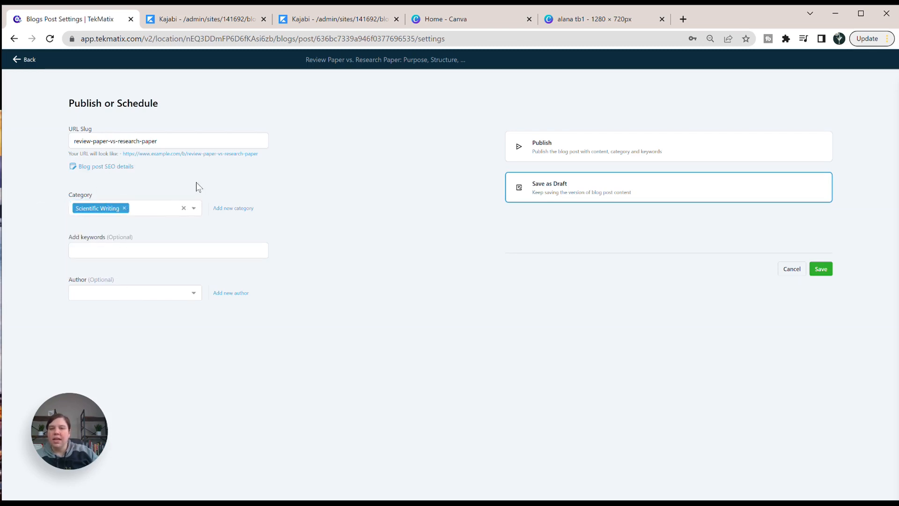
left_click(138, 248)
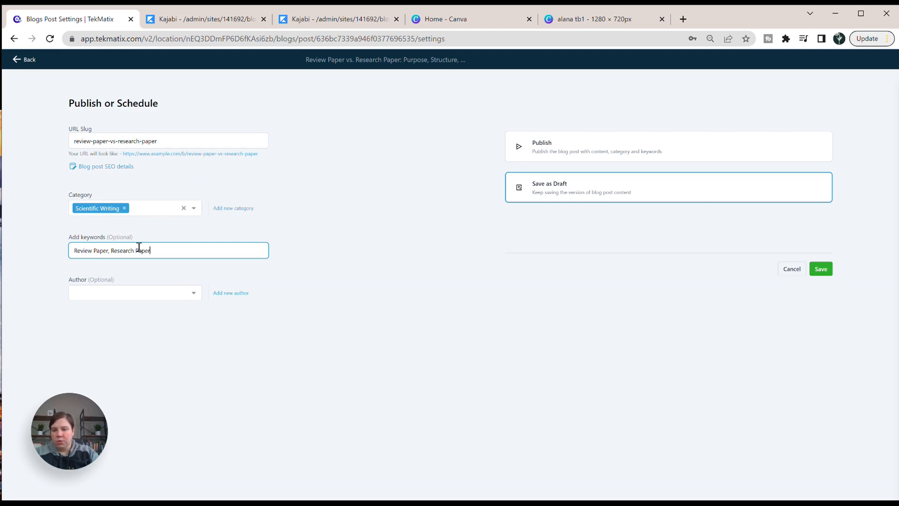
left_click(386, 323)
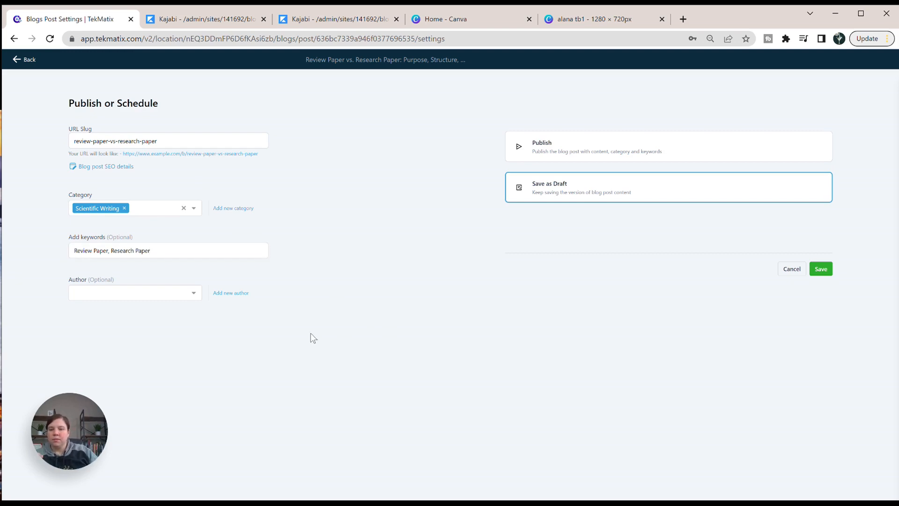
Select the post's author and set the post to Publish instead of saving it as a draft.
left_click(194, 294)
left_click(85, 307)
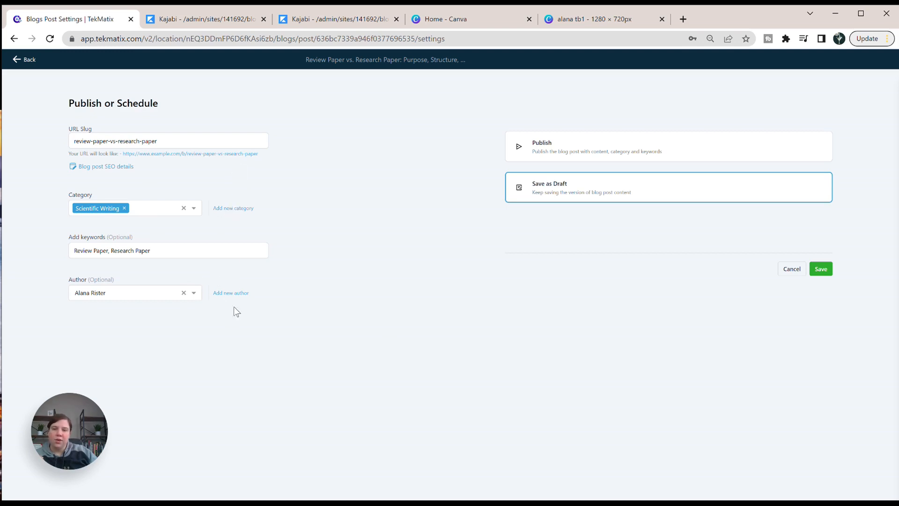
left_click(557, 146)
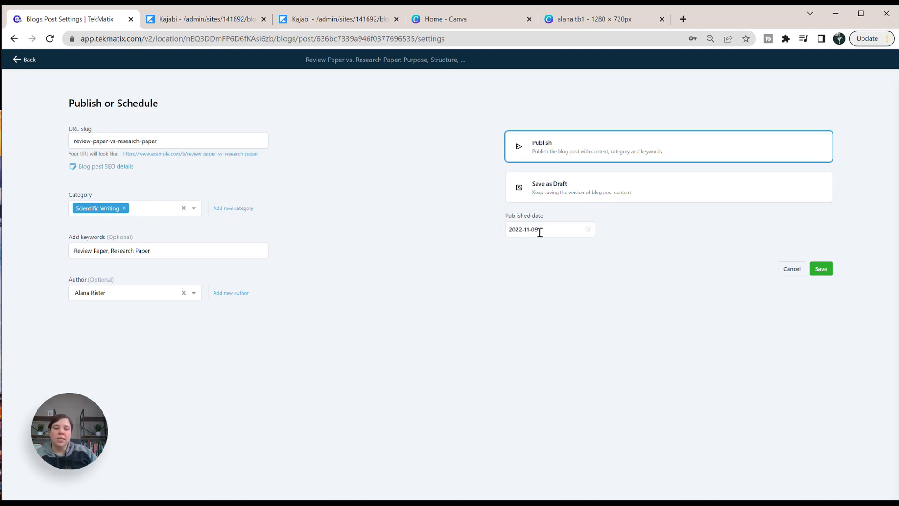
Look up the original post's publish date in Kajabi and set the published date in TekMatix to 2021-02-23.
left_click(240, 23)
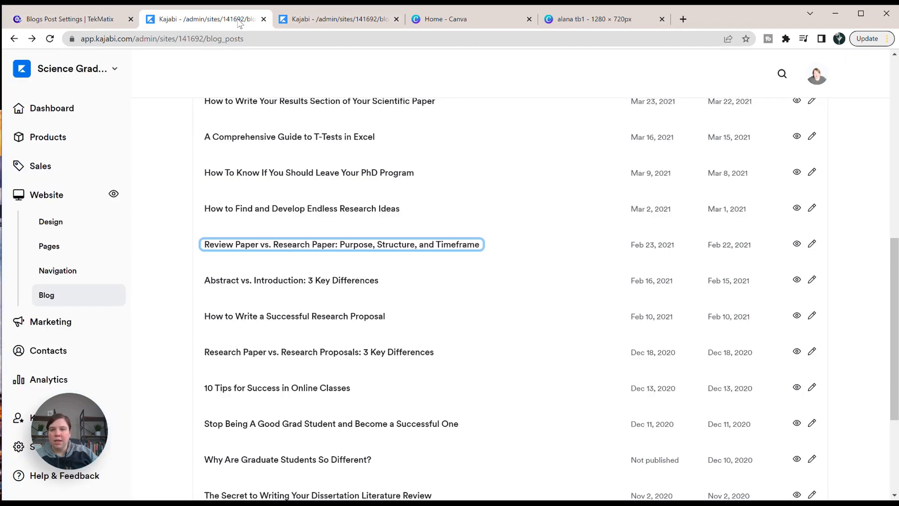
left_click(50, 20)
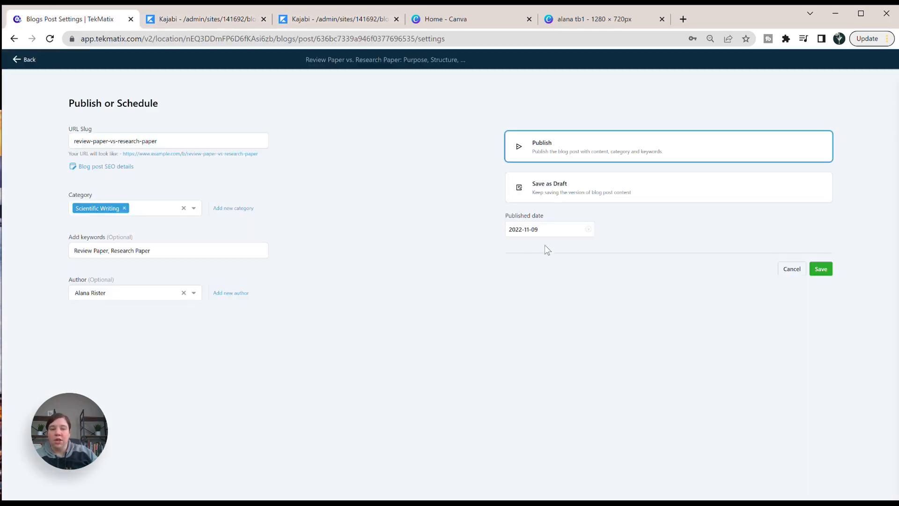
left_click(531, 228)
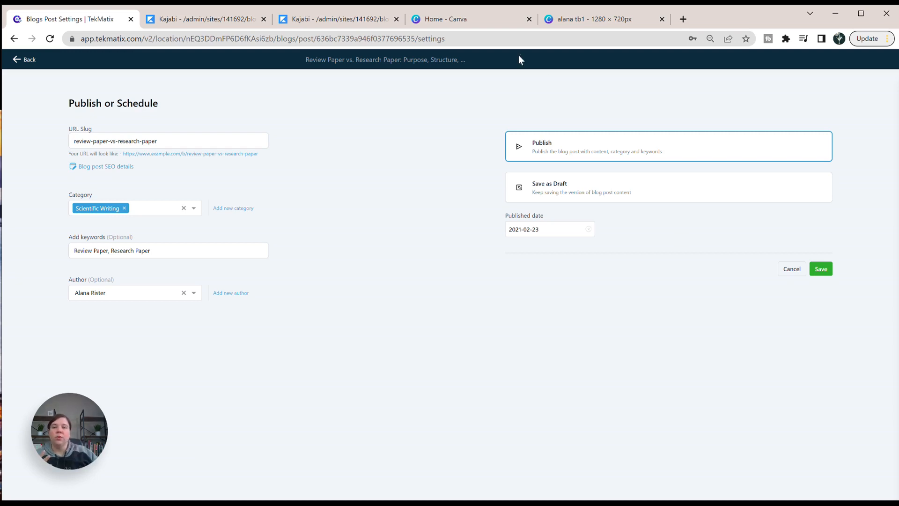
Switch to the original post's edit page in Kajabi and examine its custom URL under SEO and Sharing.
left_click(277, 19)
scroll(414, 215, "up", 4)
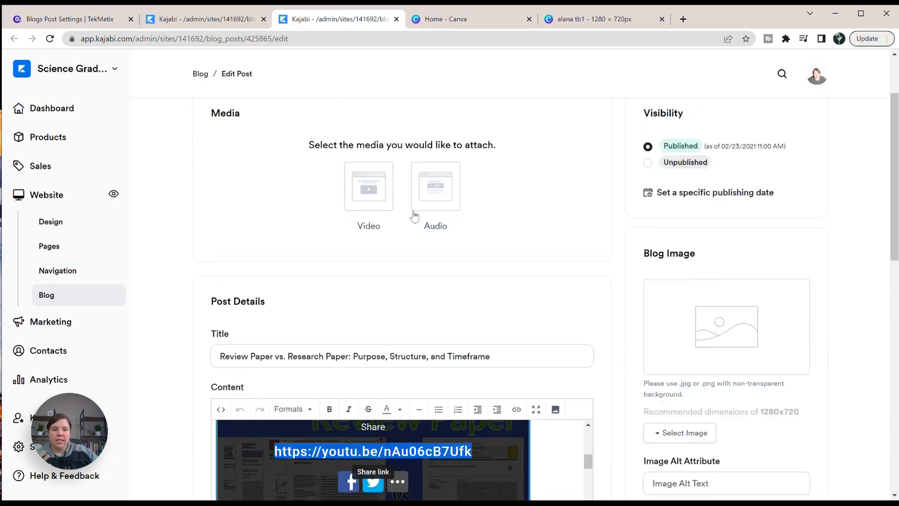
scroll(414, 215, "up", 2)
scroll(450, 220, "down", 3)
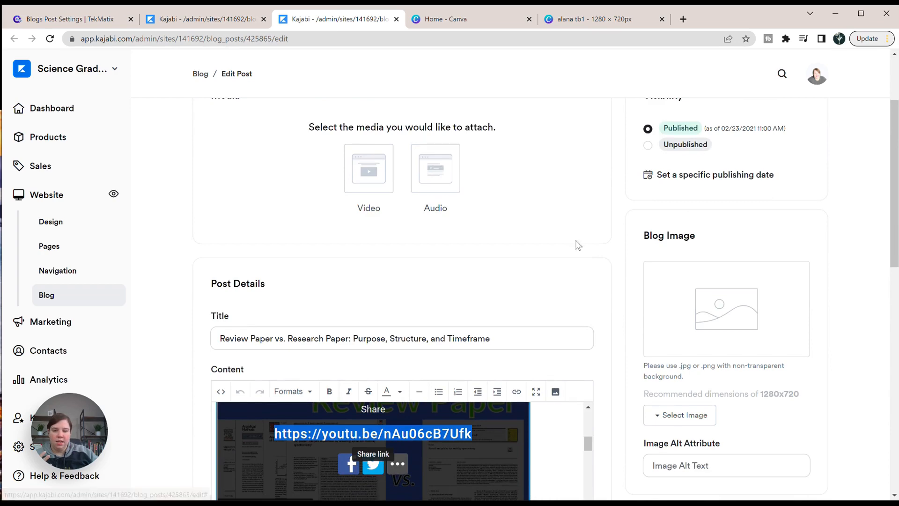
scroll(578, 245, "down", 10)
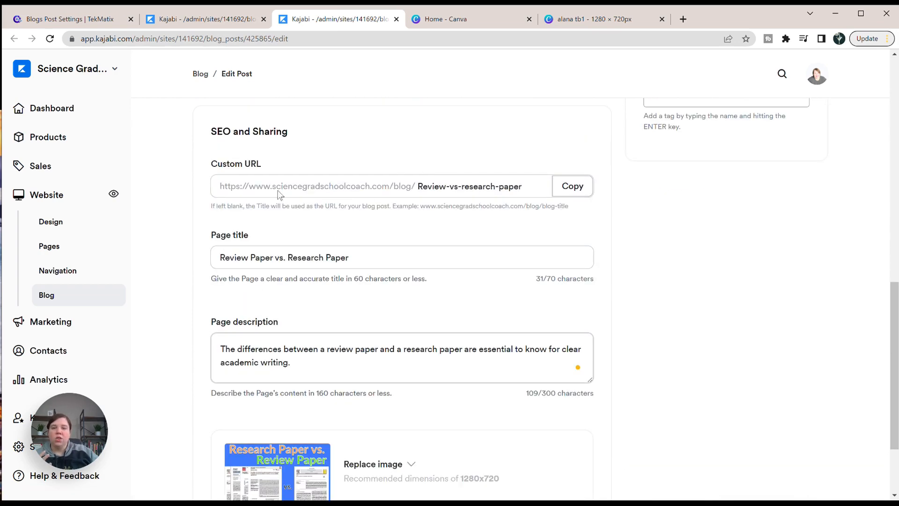
left_click_drag(225, 187, 495, 187)
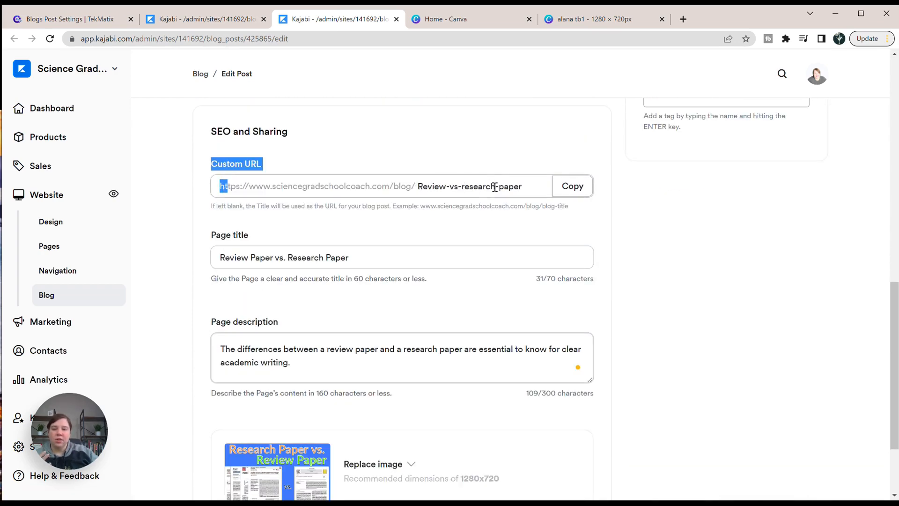
left_click(523, 187)
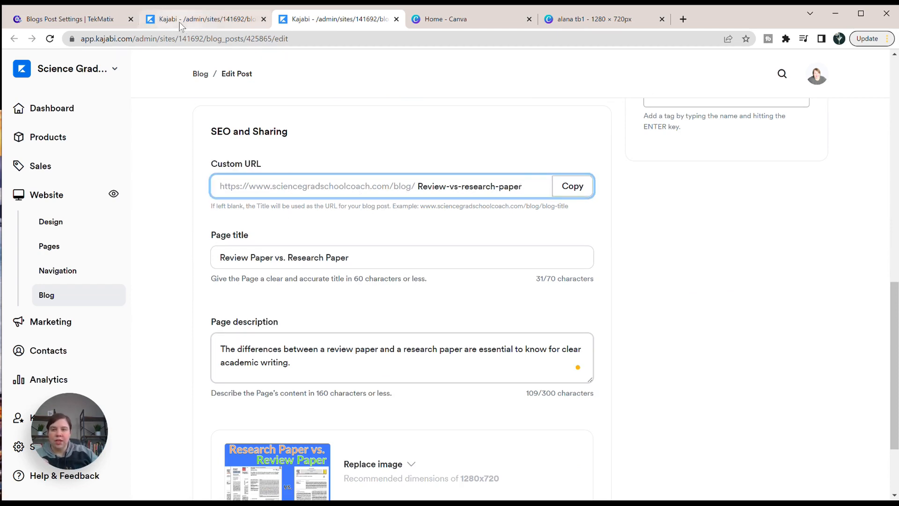
Return to TekMatix and save the publishing settings to publish the post.
left_click(62, 24)
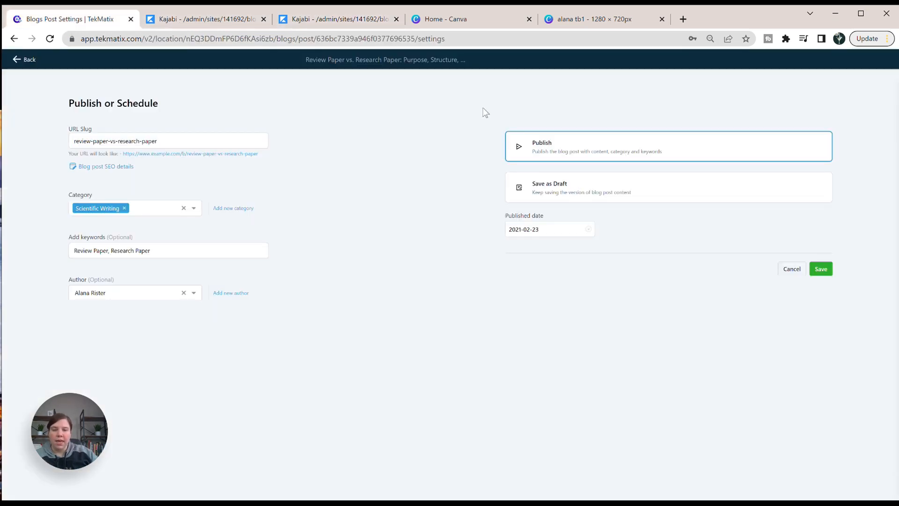
left_click(820, 270)
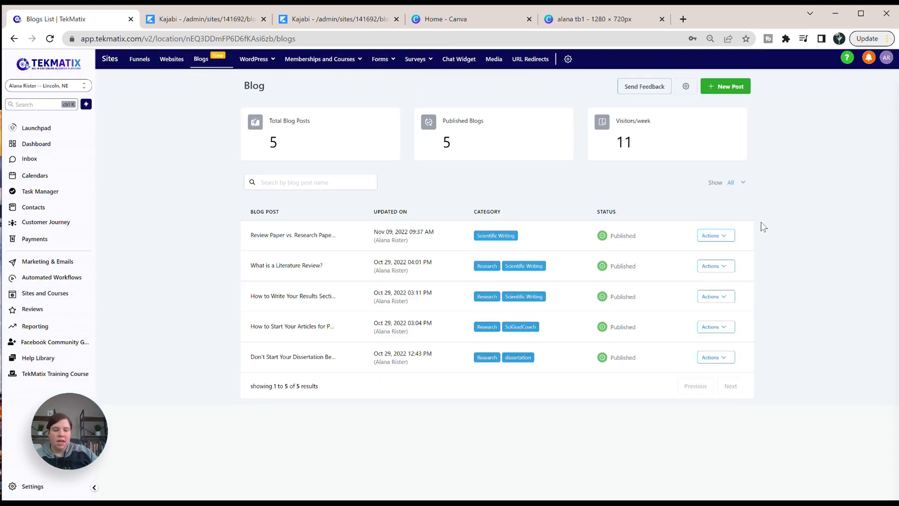
Preview the published Review Paper vs. Research Paper post and look through its layout.
left_click(716, 236)
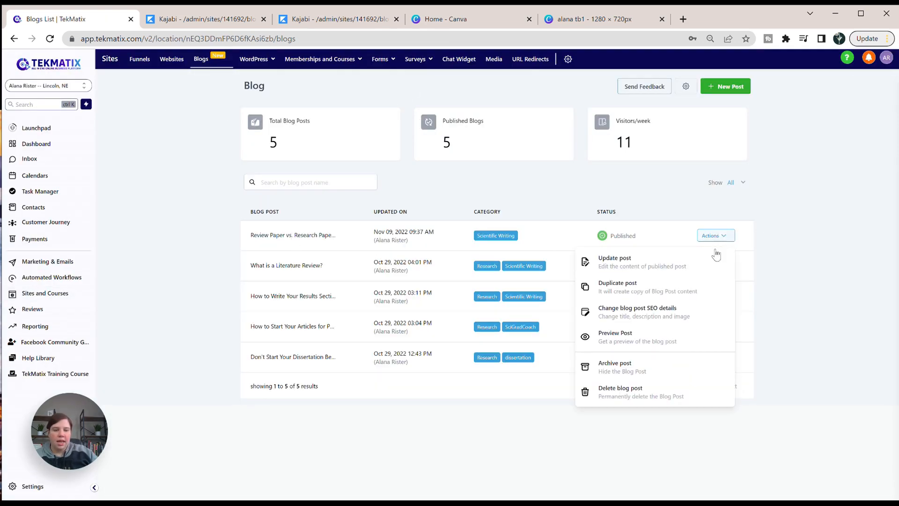
left_click(619, 338)
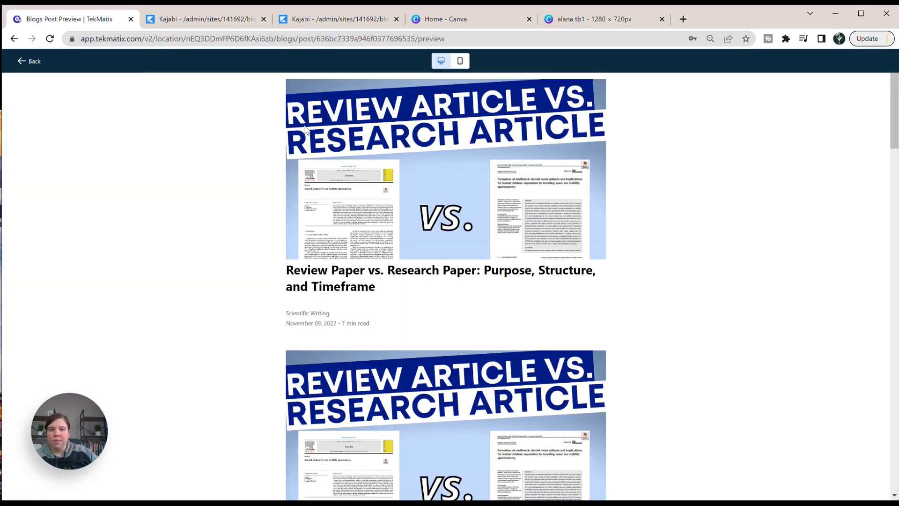
scroll(305, 130, "down", 12)
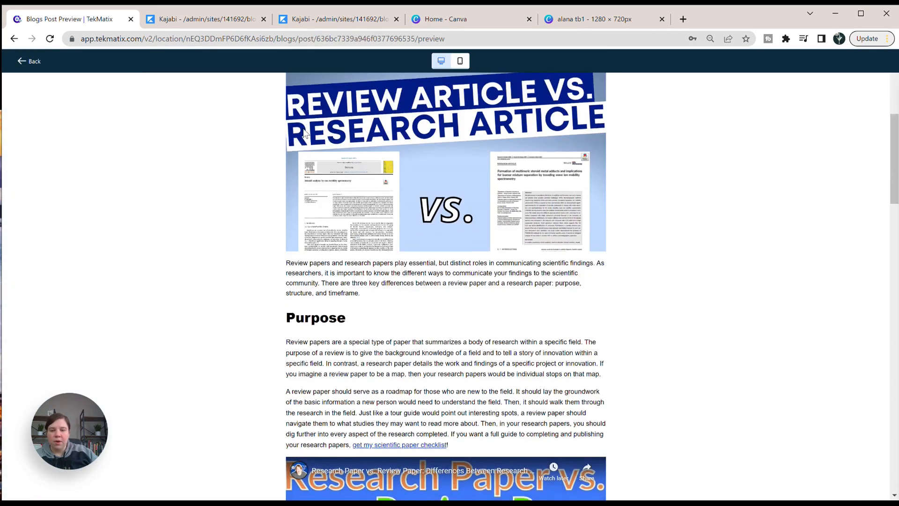
Review the rest of the post preview, from the Purpose section down to Major Takeaways.
scroll(304, 133, "down", 20)
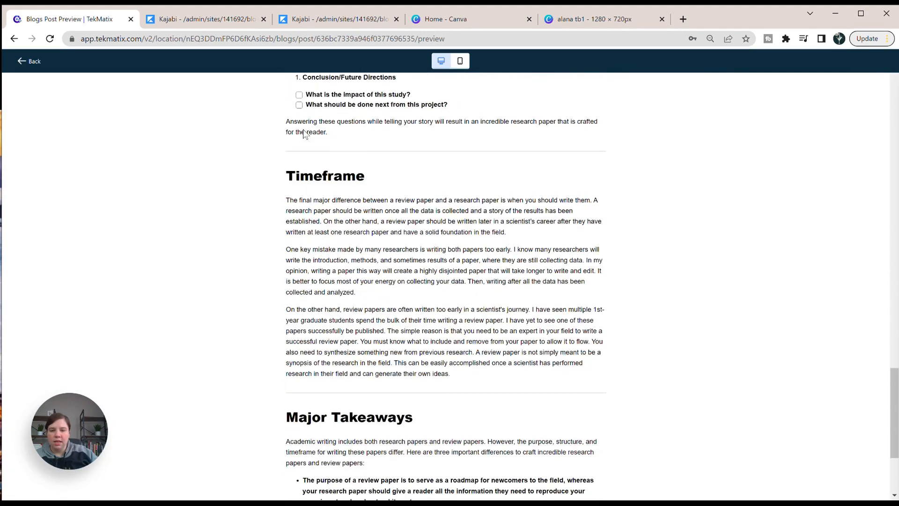
scroll(291, 133, "down", 1)
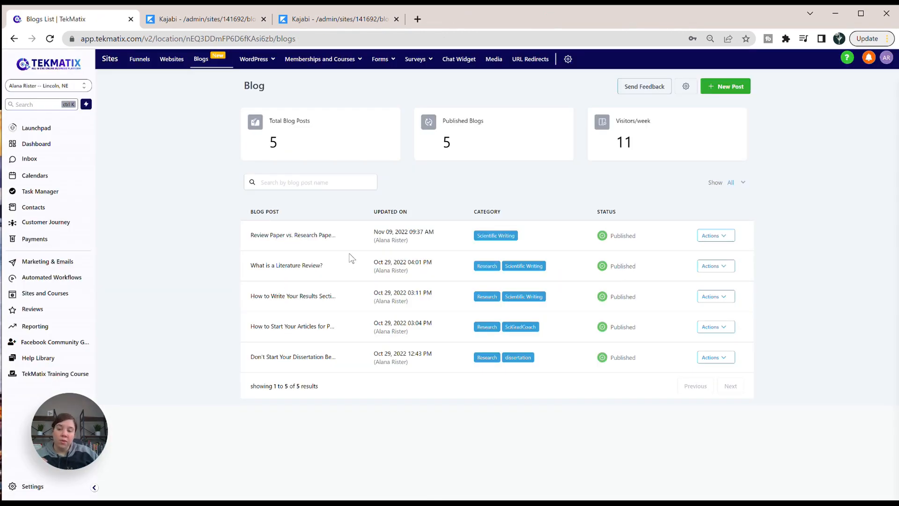
Open the live post in a new browser tab at demo.sciencegradschoolcoach.com/blog/b/review-paper-vs-research-paper.
left_click(417, 19)
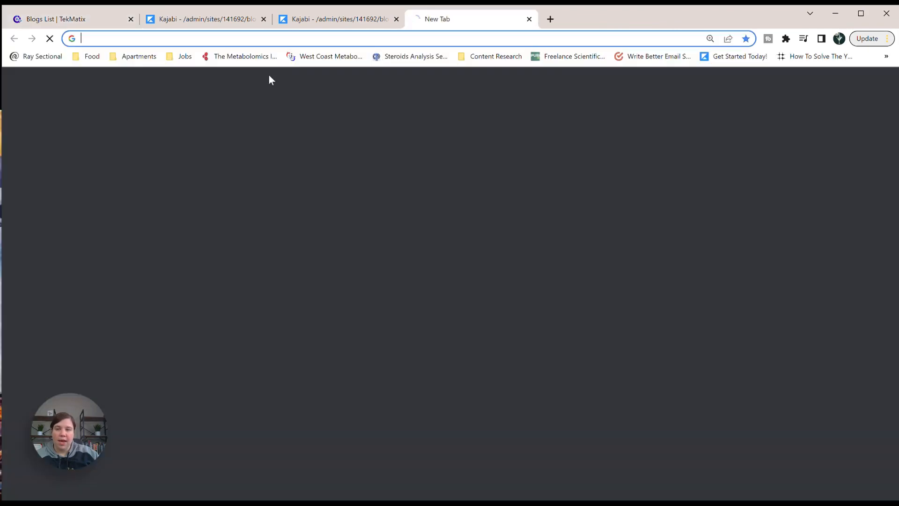
type("demo.sciencegradschoolcoach.com/")
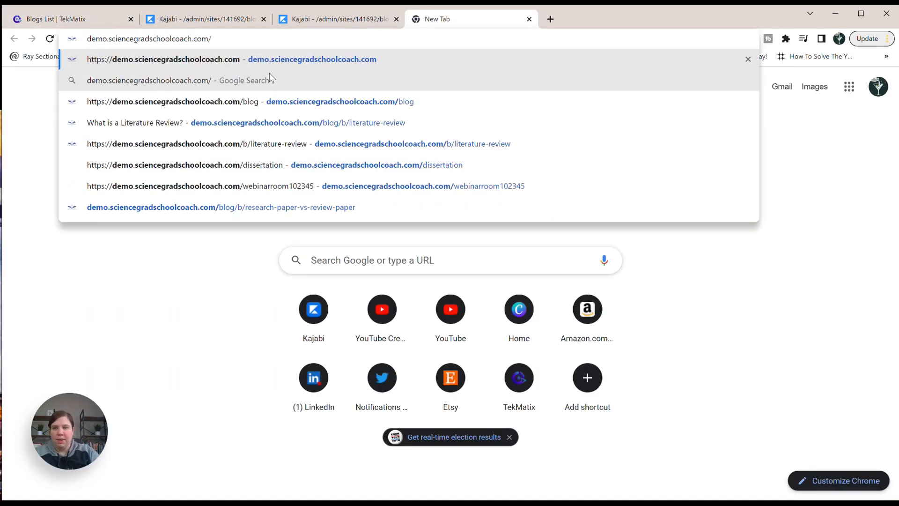
type("blog/b/")
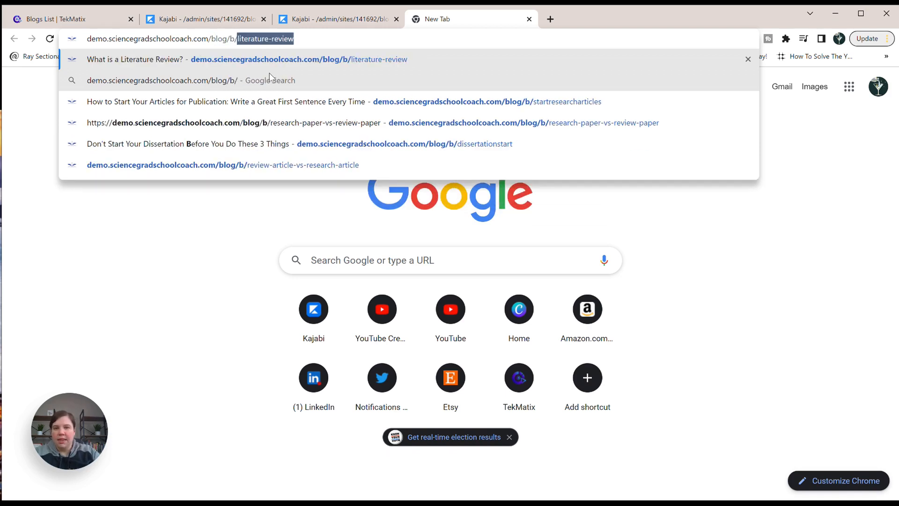
type("rev")
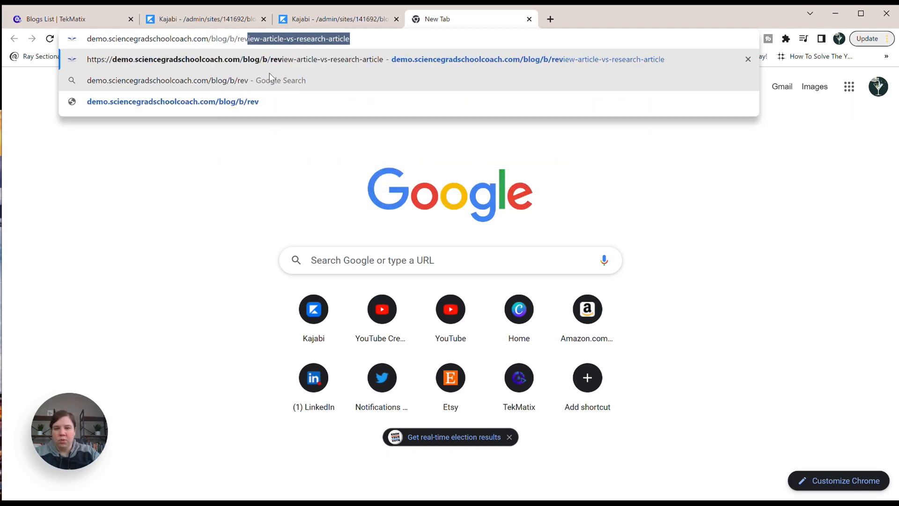
type("iew-paper")
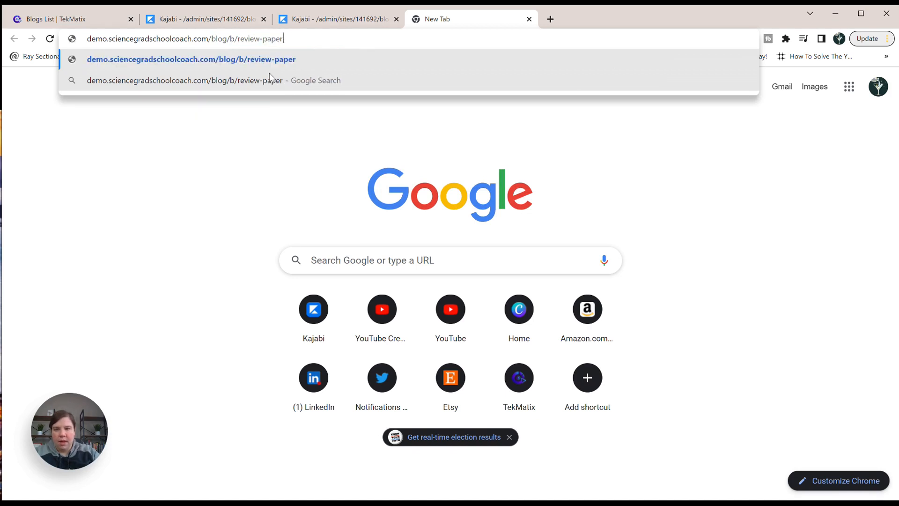
type("-vs-rese")
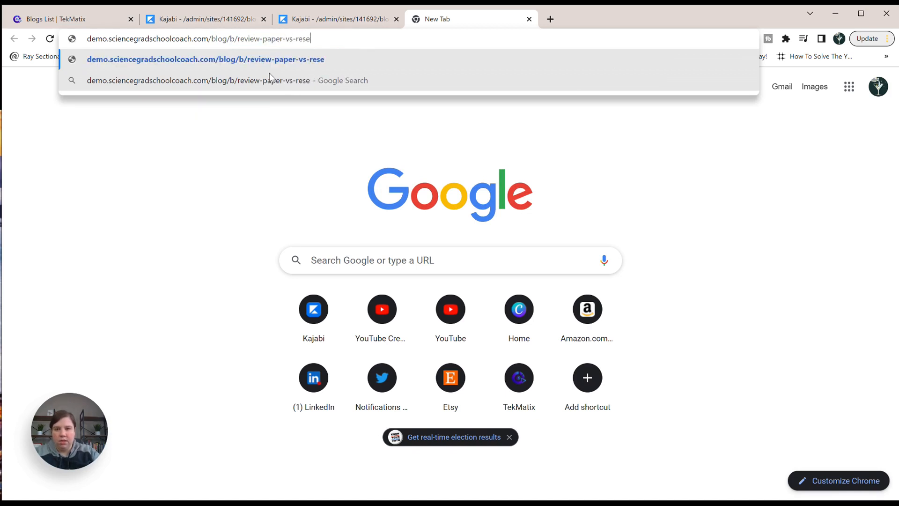
type("arch-paper")
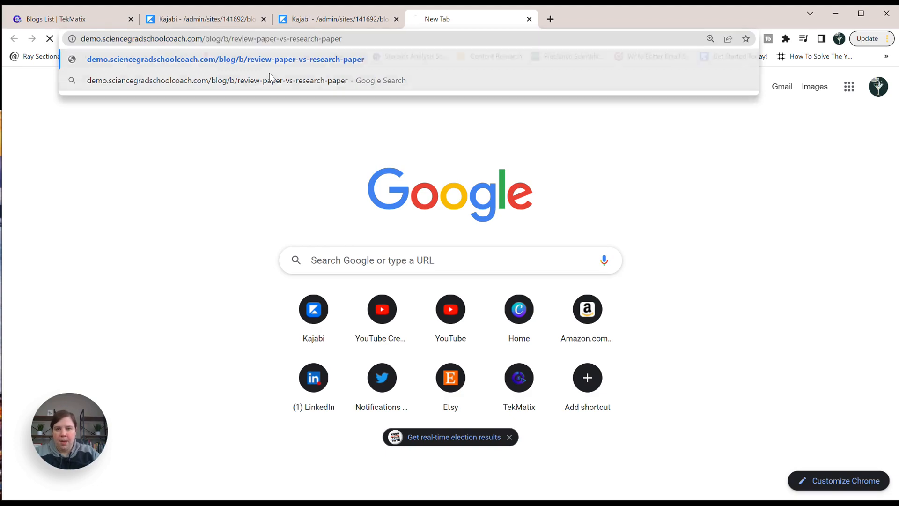
key("Return")
Examine the live post's layout from the header image through Major Takeaways and back up to the Purpose section.
scroll(321, 164, "down", 12)
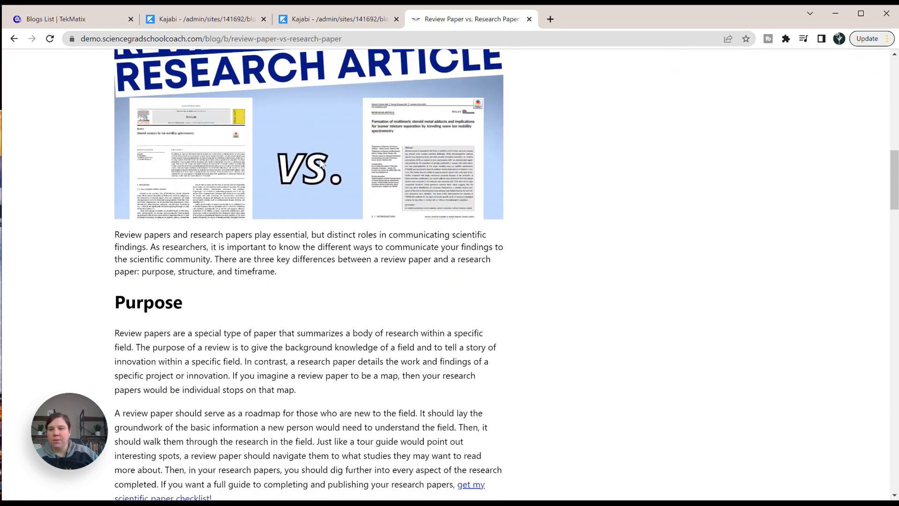
scroll(320, 159, "down", 15)
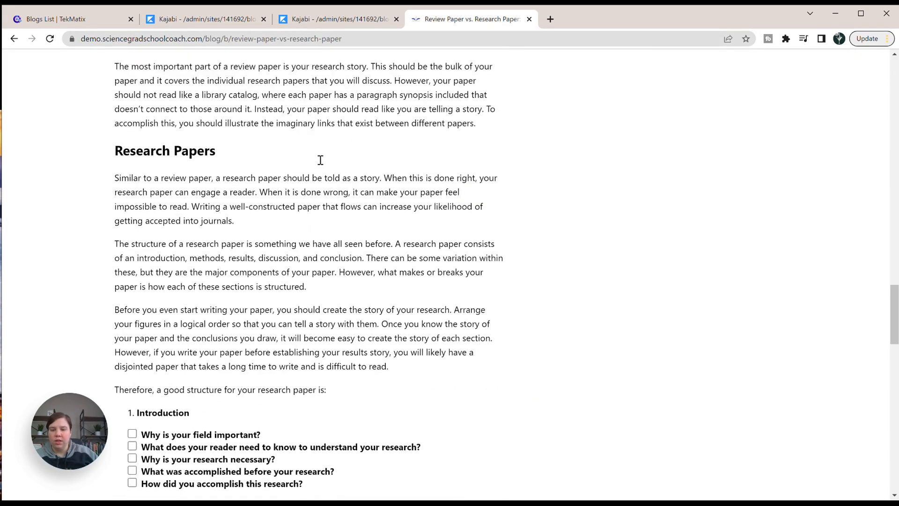
scroll(317, 167, "down", 10)
scroll(318, 165, "up", 20)
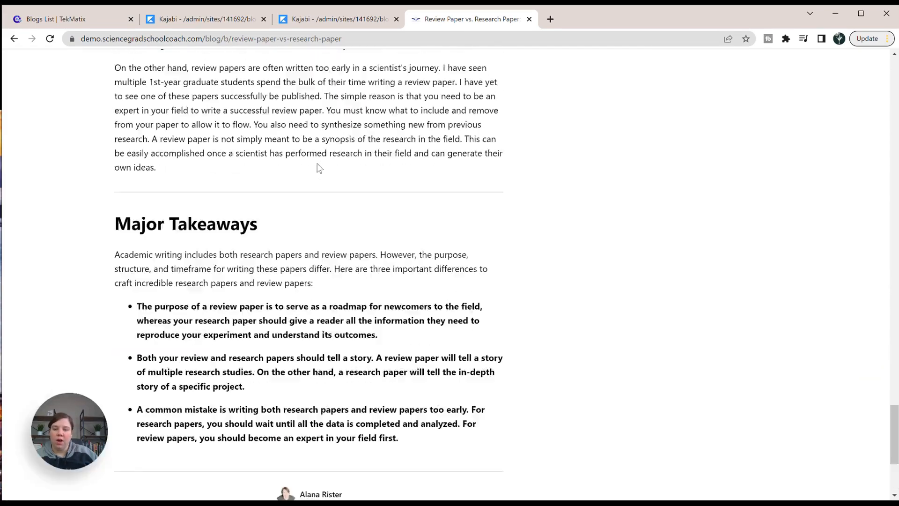
scroll(318, 164, "up", 20)
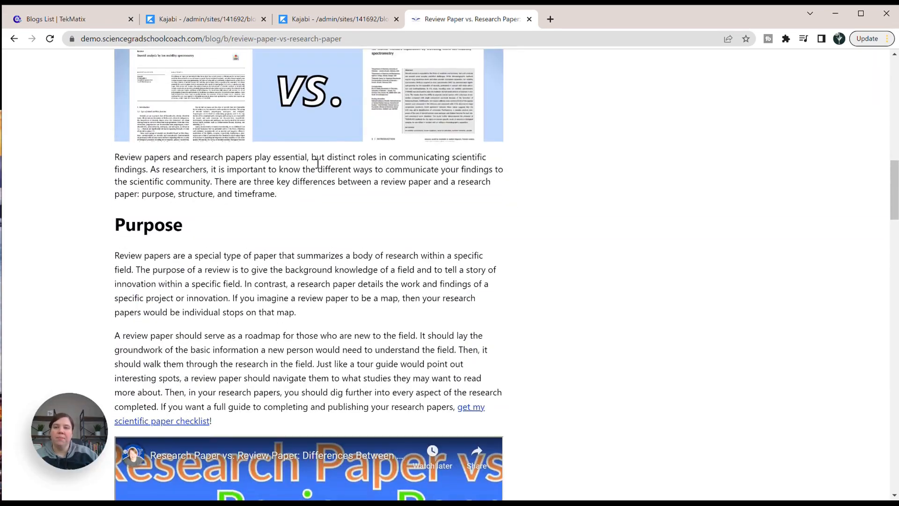